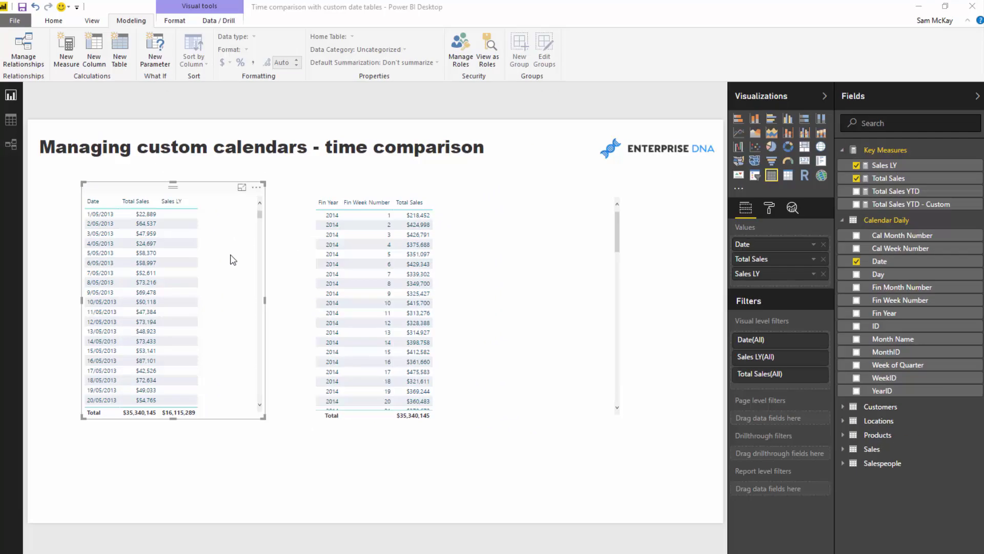
In the Sales LY formula, delete and re-enter YEAR as the DATEADD interval.
{"action": "left_click", "coordinate": [901, 166]}
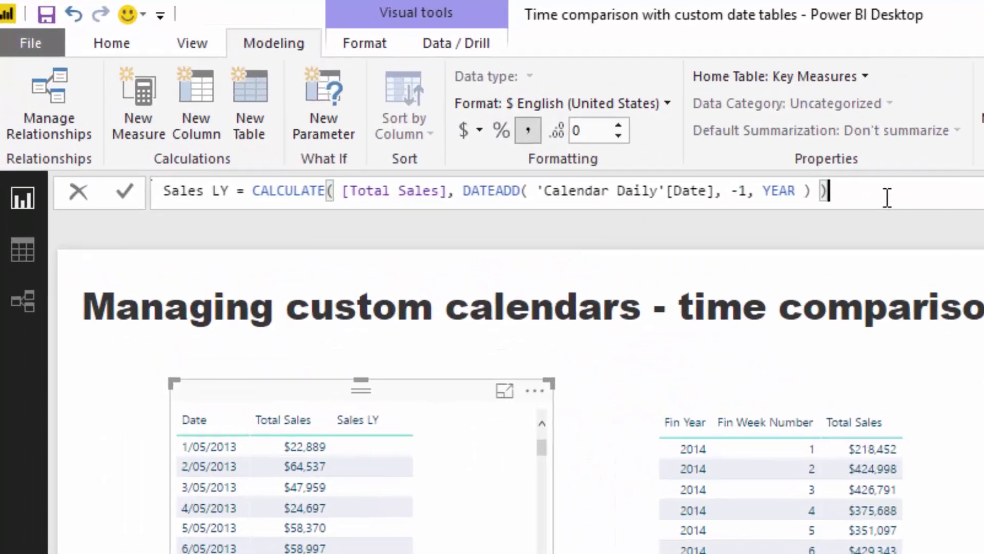
{"action": "left_click", "coordinate": [424, 94]}
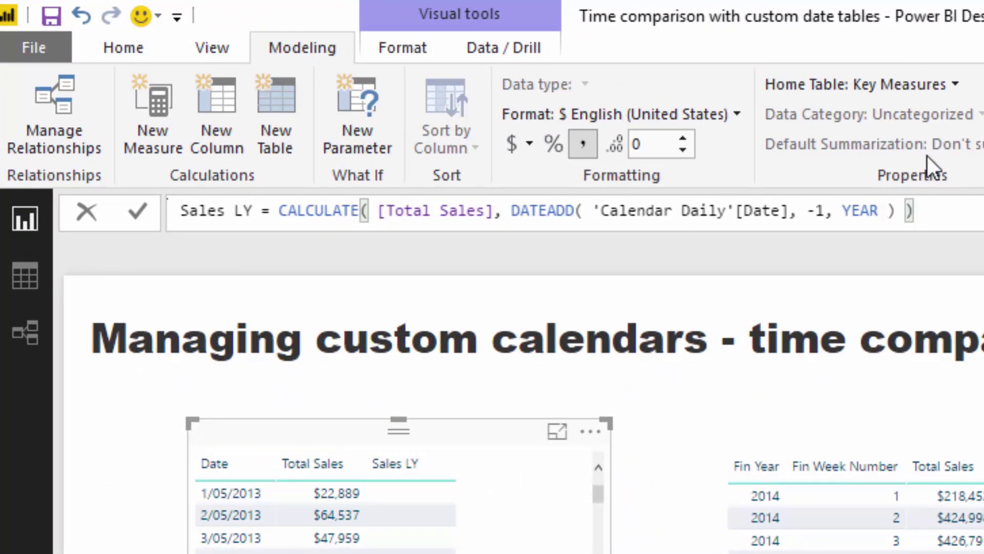
{"action": "left_click_drag", "start_coordinate": [573, 210], "coordinate": [180, 210]}
{"action": "left_click_drag", "start_coordinate": [517, 203], "coordinate": [513, 201]}
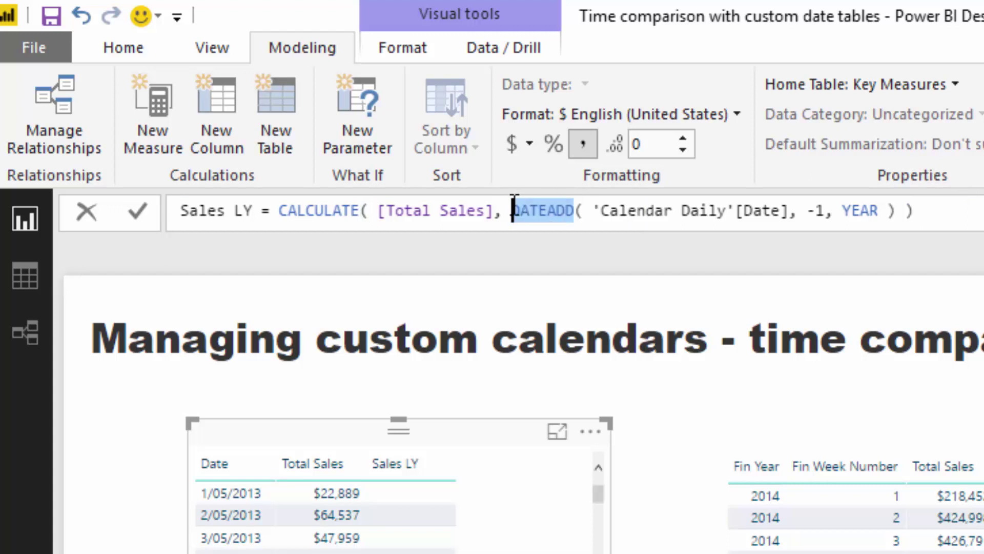
{"action": "left_click", "coordinate": [887, 210]}
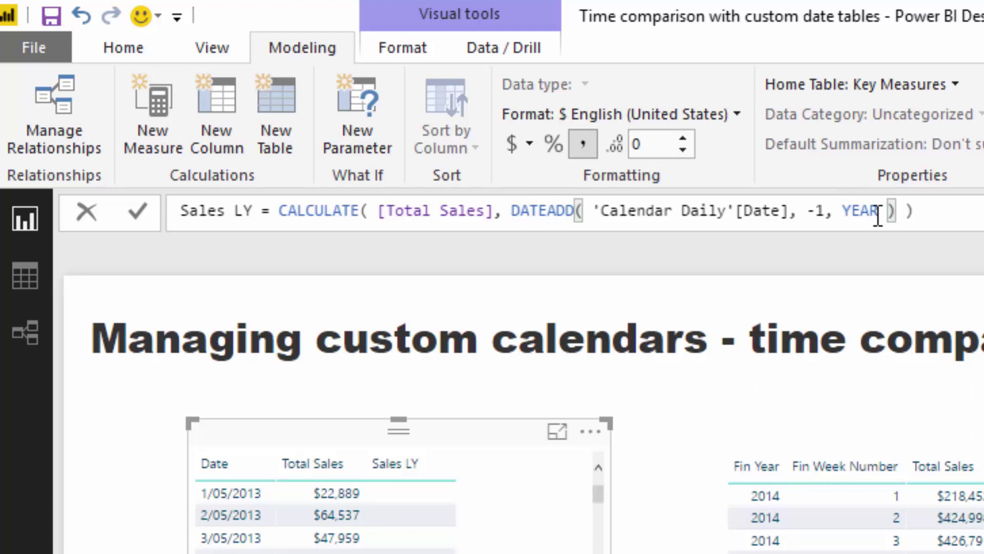
{"action": "key", "text": "BackSpace"}
{"action": "key", "text": "BackSpace"}
{"action": "key", "text": "BackSpace"}
{"action": "key", "text": "BackSpace"}
{"action": "key", "text": "BackSpace"}
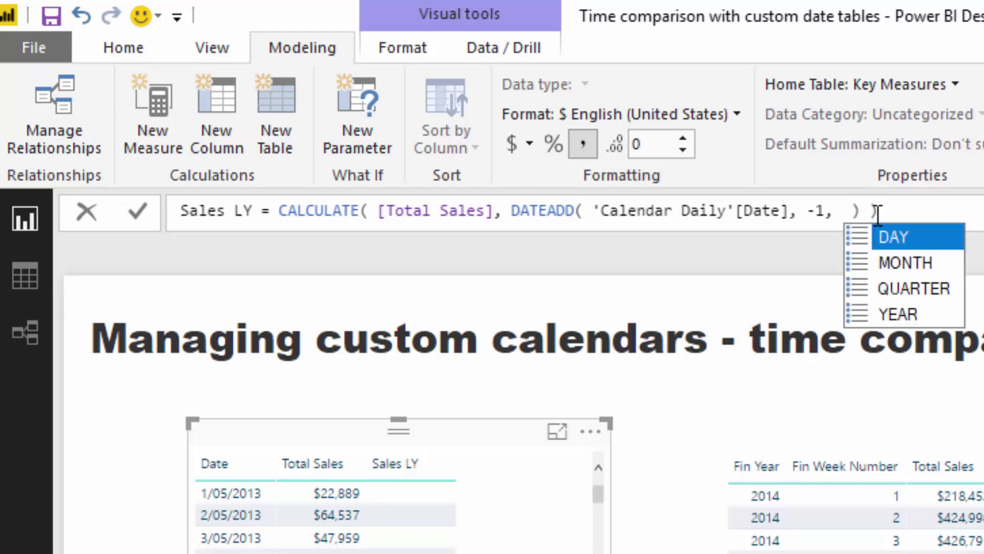
{"action": "type", "text": "Y"}
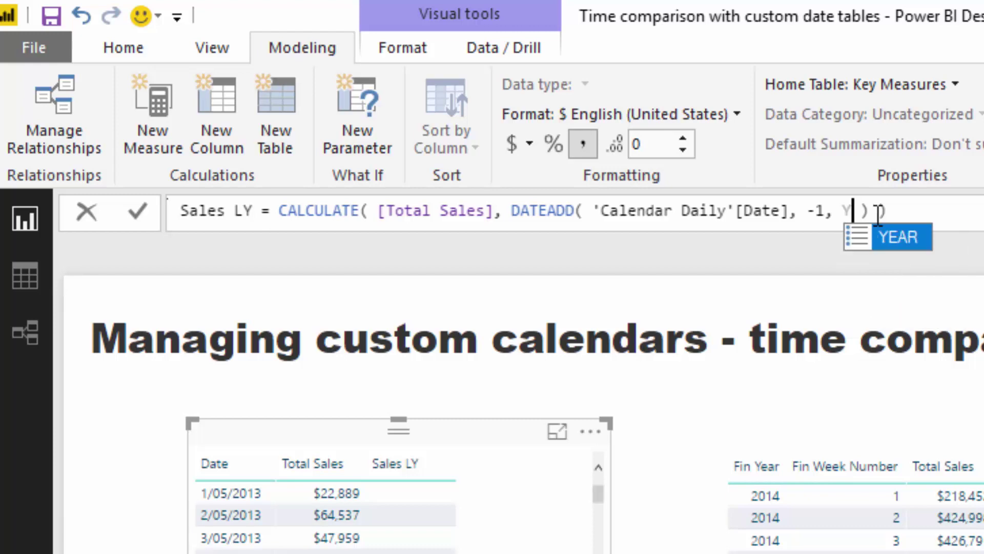
{"action": "key", "text": "Tab"}
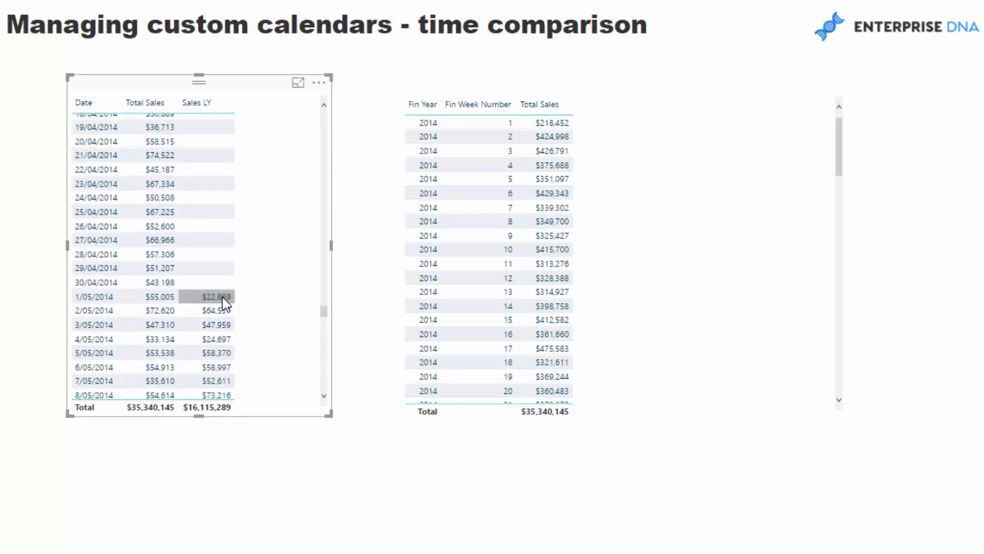
{"action": "mouse_move", "coordinate": [224, 303]}
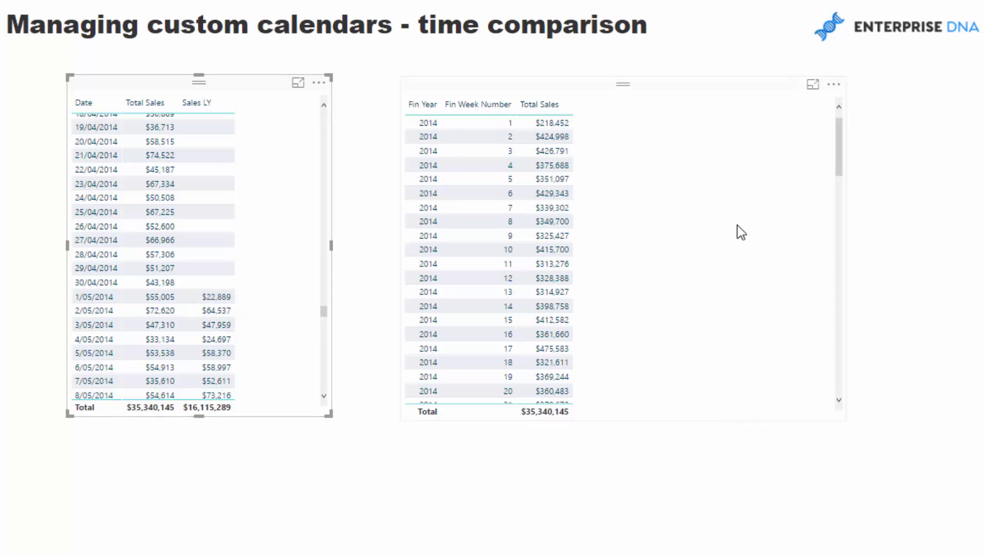
{"action": "left_click", "coordinate": [721, 234]}
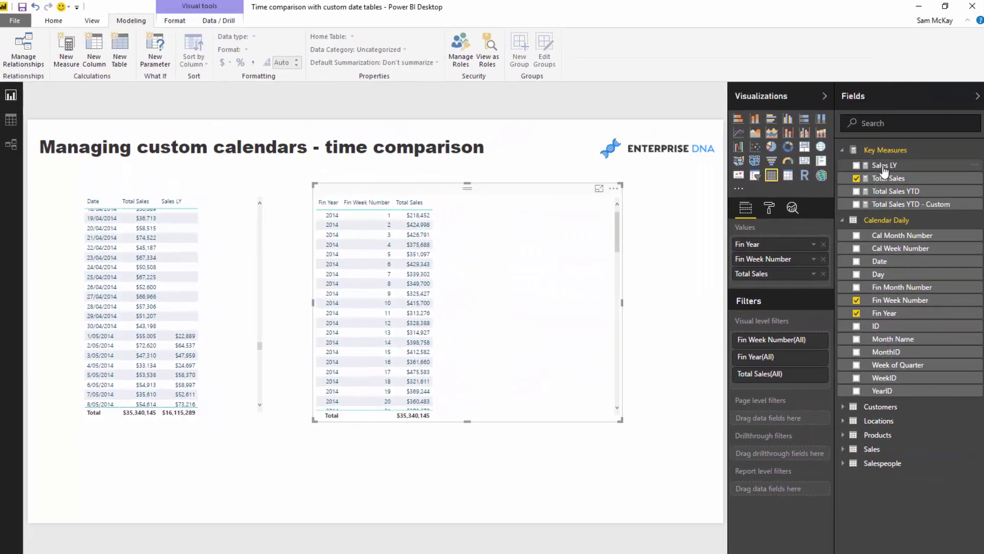
Add Sales LY to the fin-week table and check its rows: blank for 2014, filled from 2015 week 1.
{"action": "left_click_drag", "start_coordinate": [884, 165], "coordinate": [494, 297]}
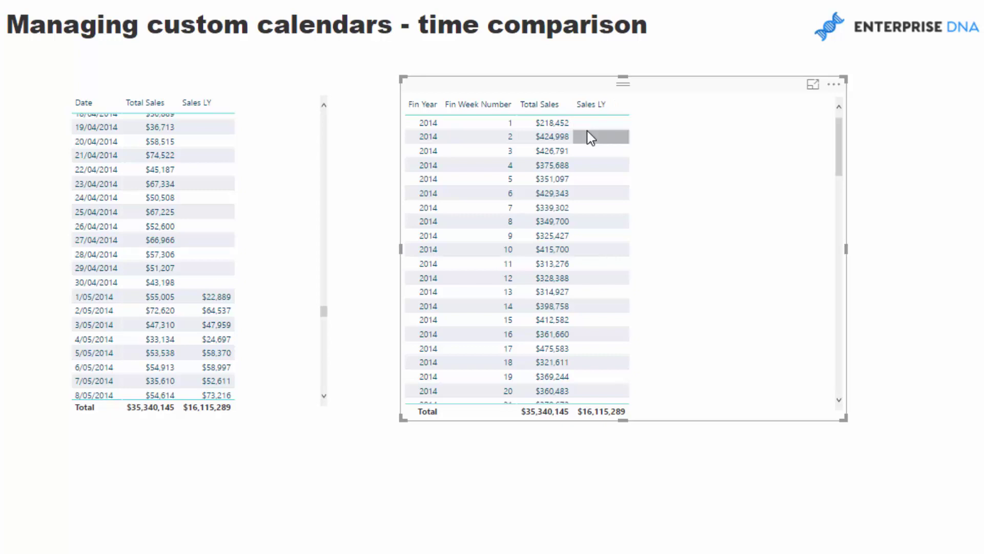
{"action": "scroll", "coordinate": [645, 167], "scroll_direction": "down", "scroll_amount": 10}
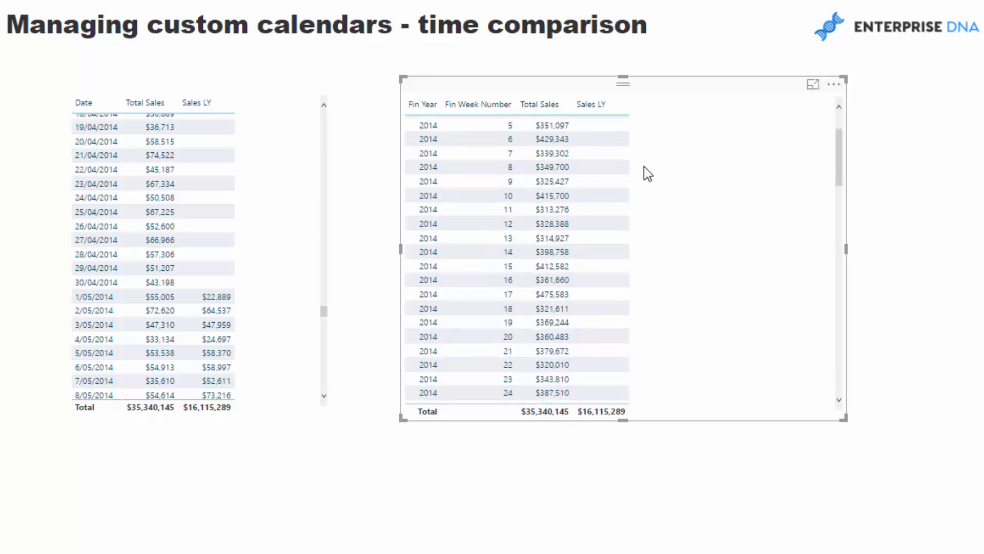
{"action": "scroll", "coordinate": [644, 166], "scroll_direction": "down", "scroll_amount": 1}
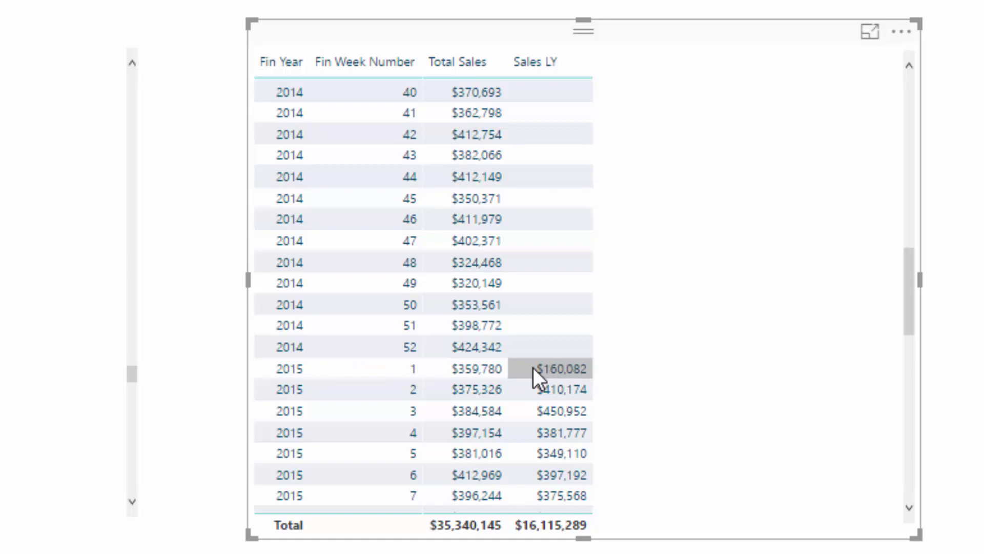
{"action": "scroll", "coordinate": [456, 235], "scroll_direction": "up", "scroll_amount": 10}
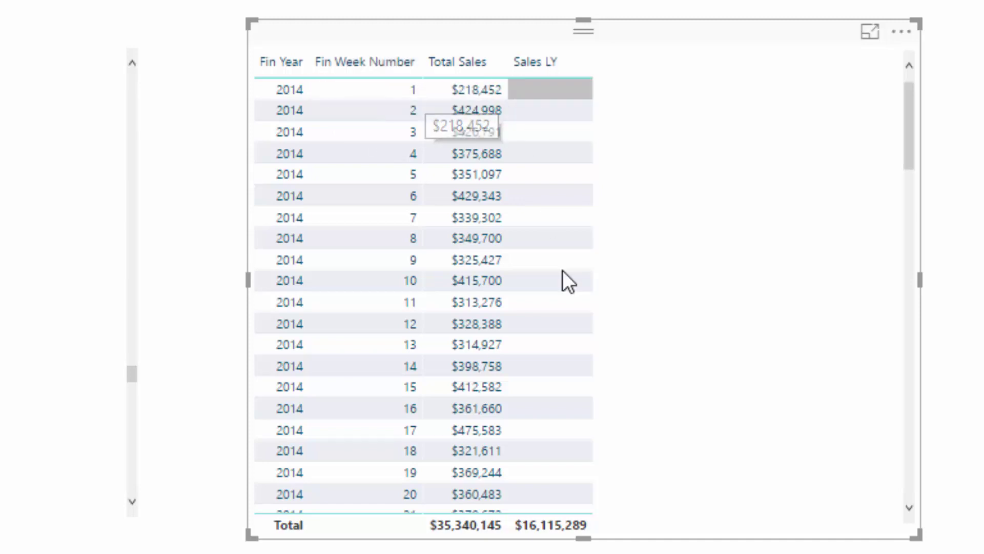
{"action": "scroll", "coordinate": [569, 287], "scroll_direction": "down", "scroll_amount": 10}
{"action": "scroll", "coordinate": [571, 300], "scroll_direction": "up", "scroll_amount": 10}
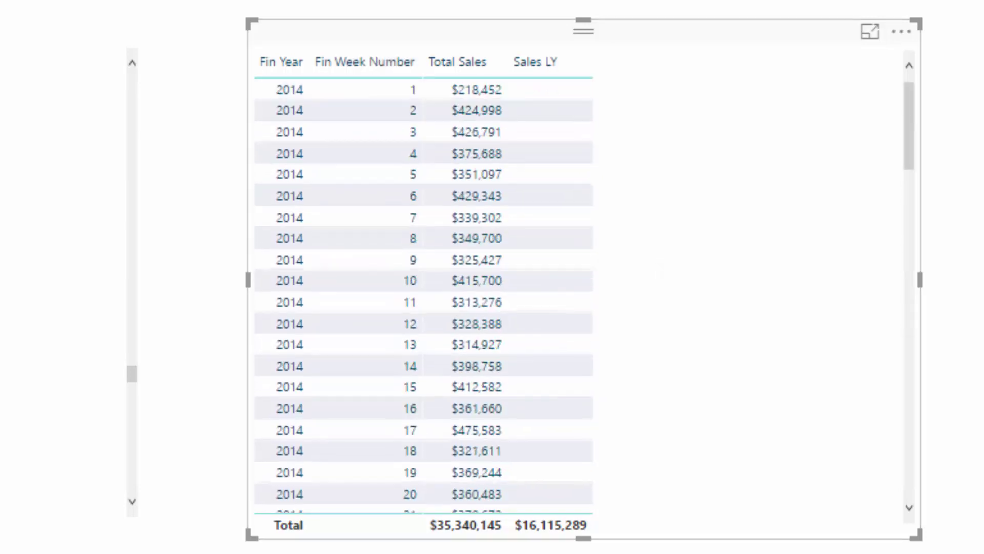
{"action": "scroll", "coordinate": [497, 348], "scroll_direction": "down", "scroll_amount": 7}
{"action": "scroll", "coordinate": [579, 377], "scroll_direction": "down", "scroll_amount": 6}
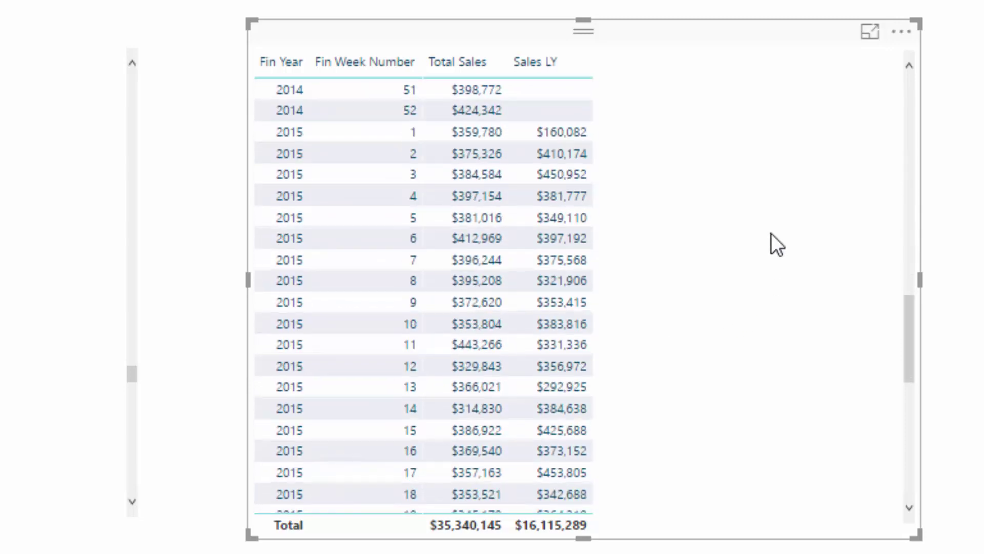
{"action": "scroll", "coordinate": [773, 233], "scroll_direction": "up", "scroll_amount": 2}
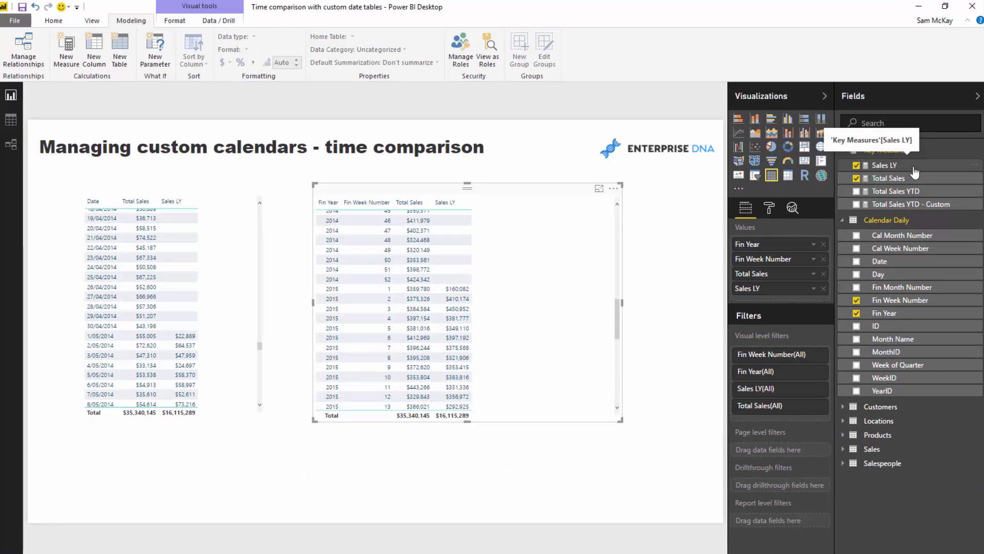
Create a new measure named 'Sales LY - Custom'.
{"action": "left_click", "coordinate": [889, 170]}
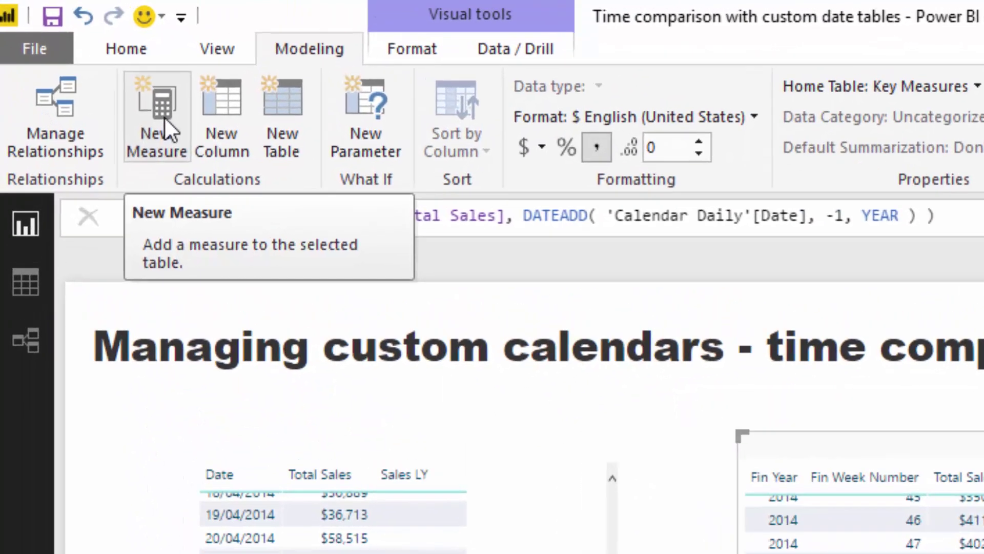
{"action": "left_click", "coordinate": [164, 118]}
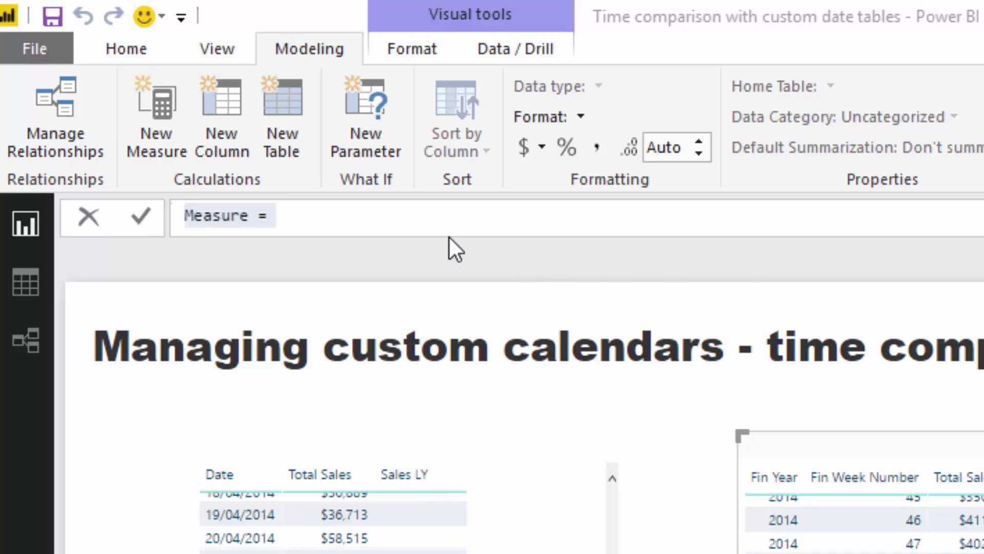
{"action": "left_click_drag", "start_coordinate": [374, 215], "coordinate": [54, 202]}
{"action": "type", "text": "Sales LY ="}
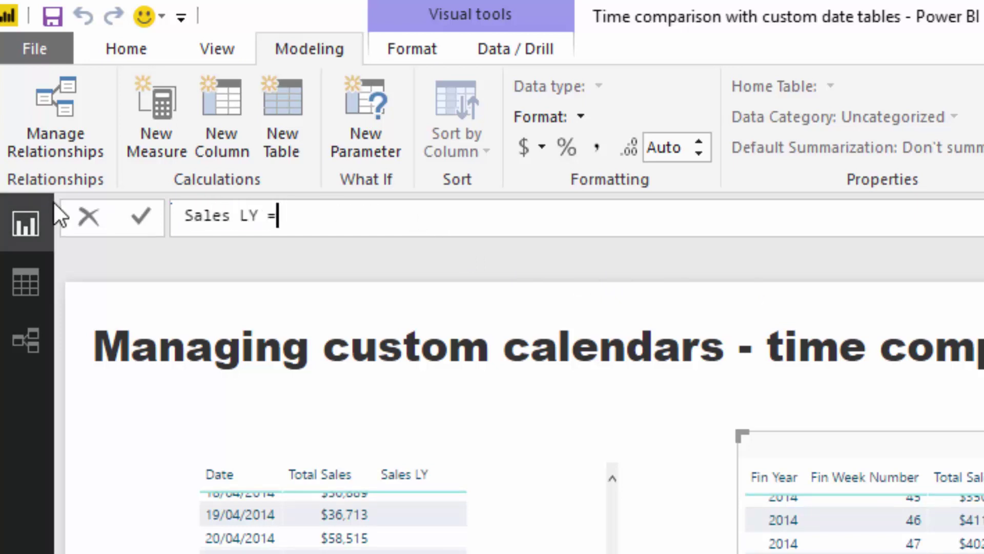
{"action": "key", "text": "BackSpace"}
{"action": "type", "text": "- Custom ="}
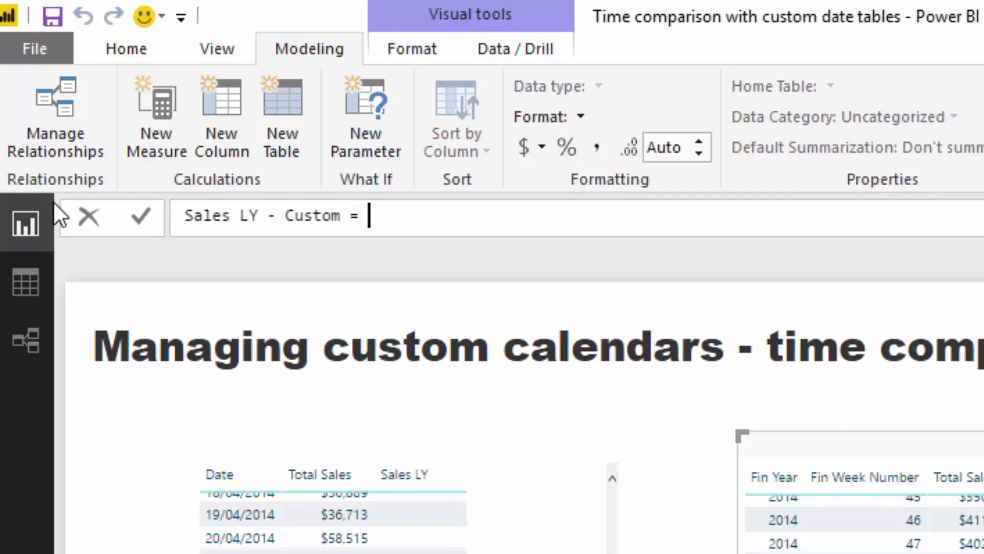
{"action": "key", "text": "shift+Return"}
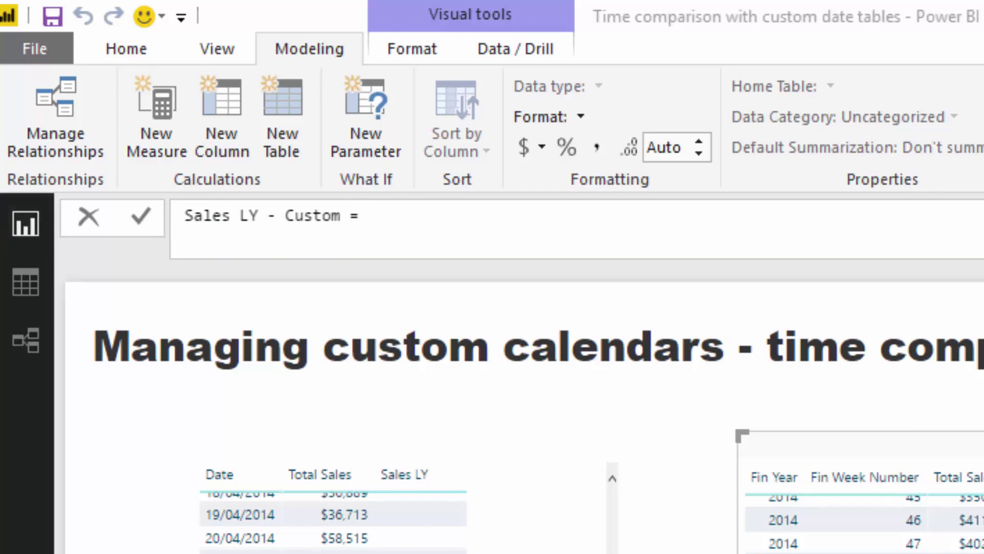
Add VAR CurrentFinWeek = SELECTEDVALUE('Calendar Daily'[Fin Week Number]).
{"action": "left_click", "coordinate": [332, 241]}
{"action": "type", "text": "VAR"}
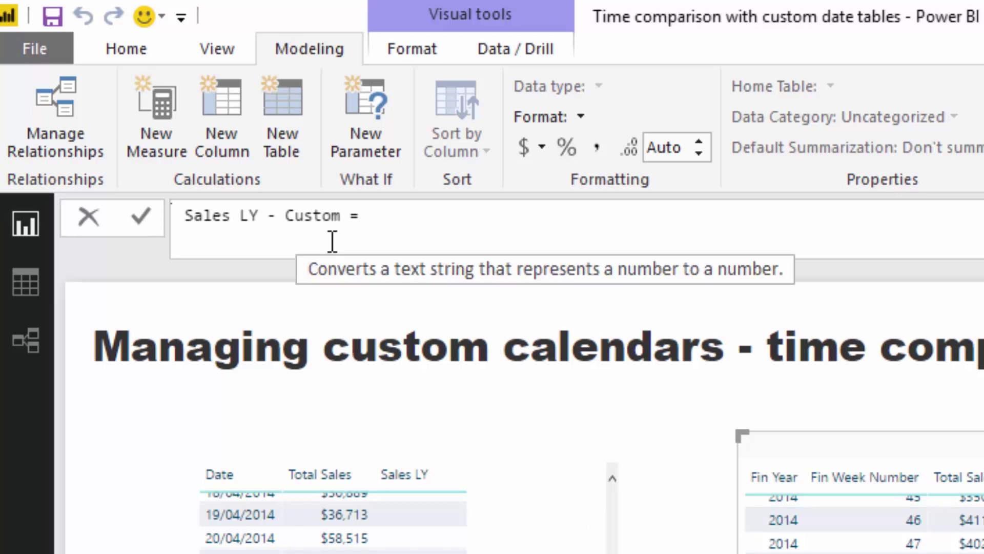
{"action": "type", "text": " Cur"}
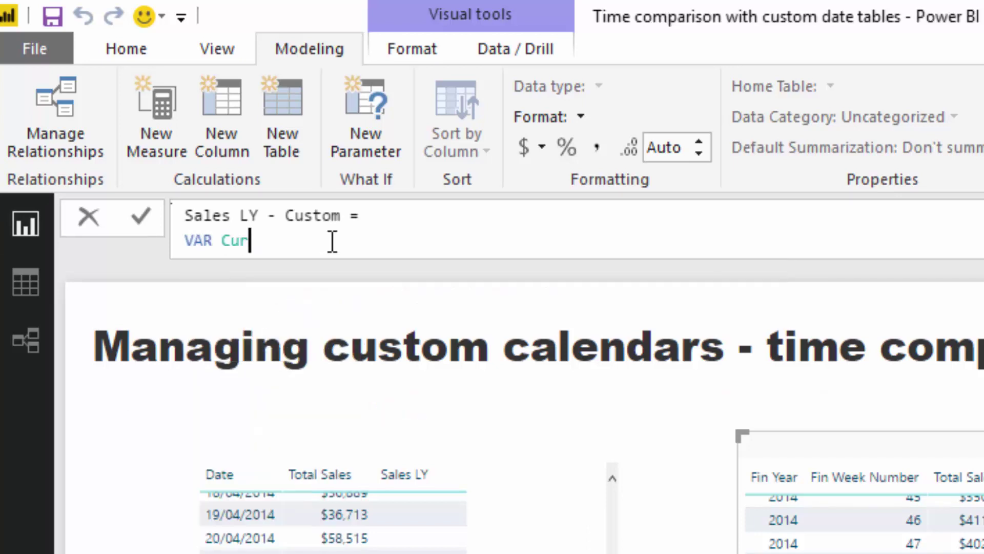
{"action": "type", "text": "rentFi"}
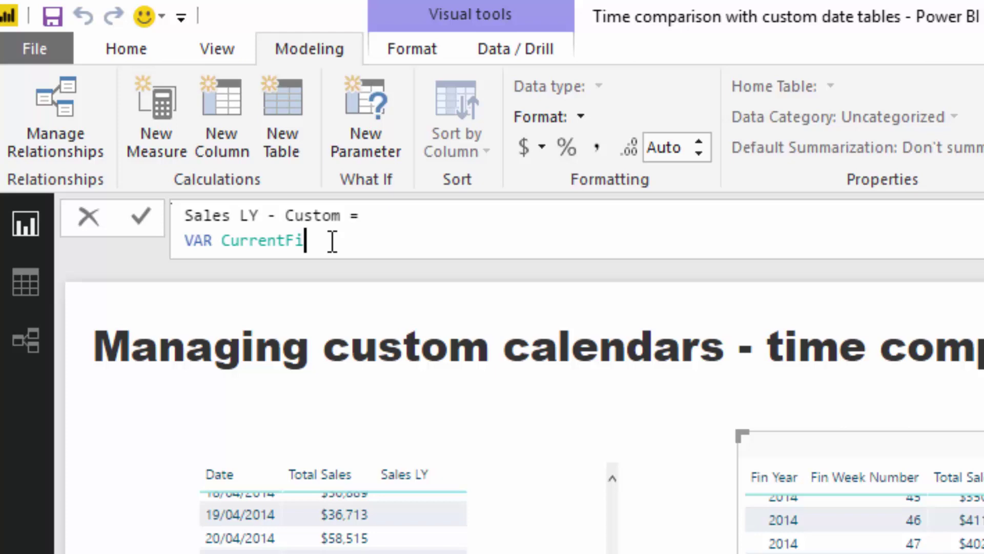
{"action": "type", "text": "nWeek = SEL"}
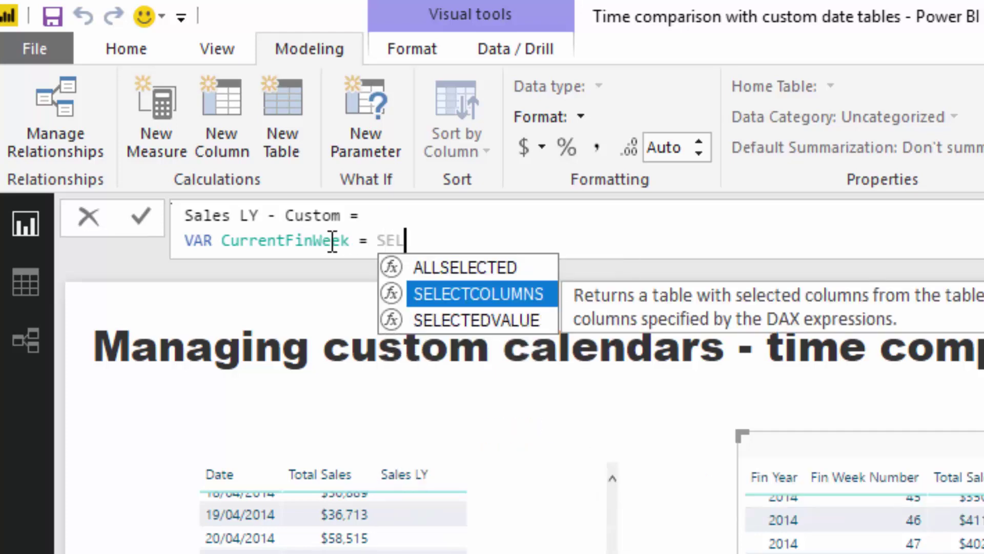
{"action": "key", "text": "Tab"}
{"action": "key", "text": "BackSpace"}
{"action": "key", "text": "BackSpace"}
{"action": "key", "text": "BackSpace"}
{"action": "key", "text": "BackSpace"}
{"action": "key", "text": "BackSpace"}
{"action": "key", "text": "BackSpace"}
{"action": "key", "text": "BackSpace"}
{"action": "key", "text": "BackSpace"}
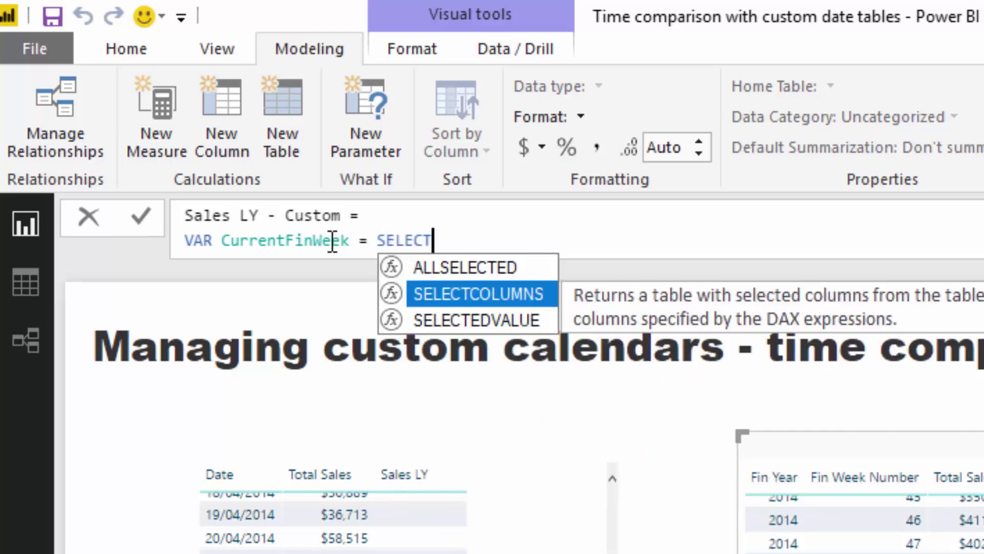
{"action": "key", "text": "Down"}
{"action": "key", "text": "Tab"}
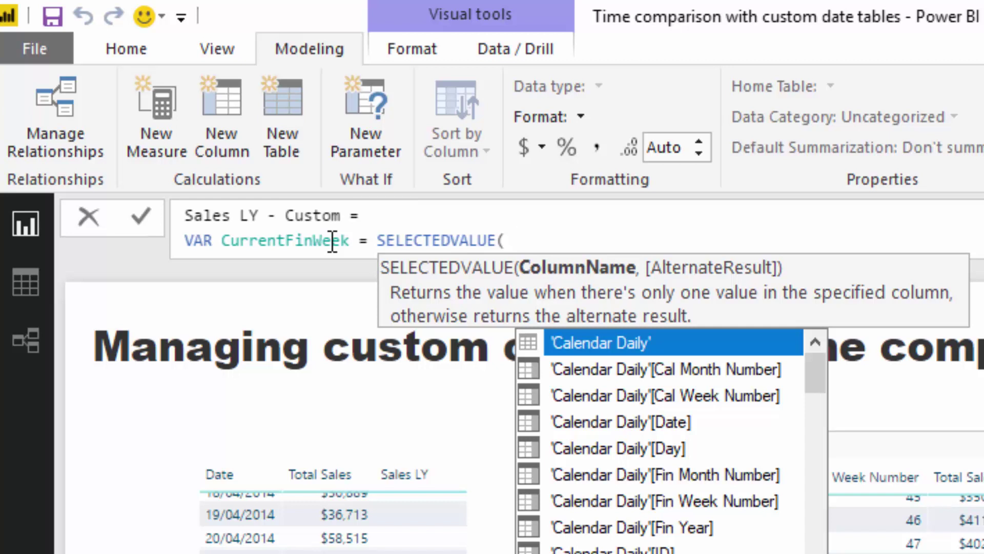
{"action": "type", "text": "Fin"}
{"action": "key", "text": "Down"}
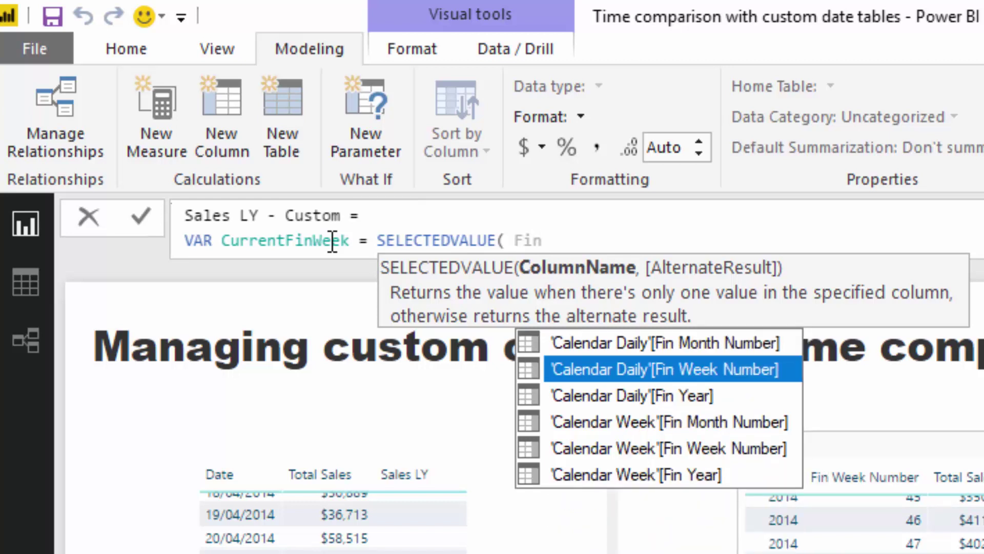
{"action": "key", "text": "Tab"}
{"action": "type", "text": ")"}
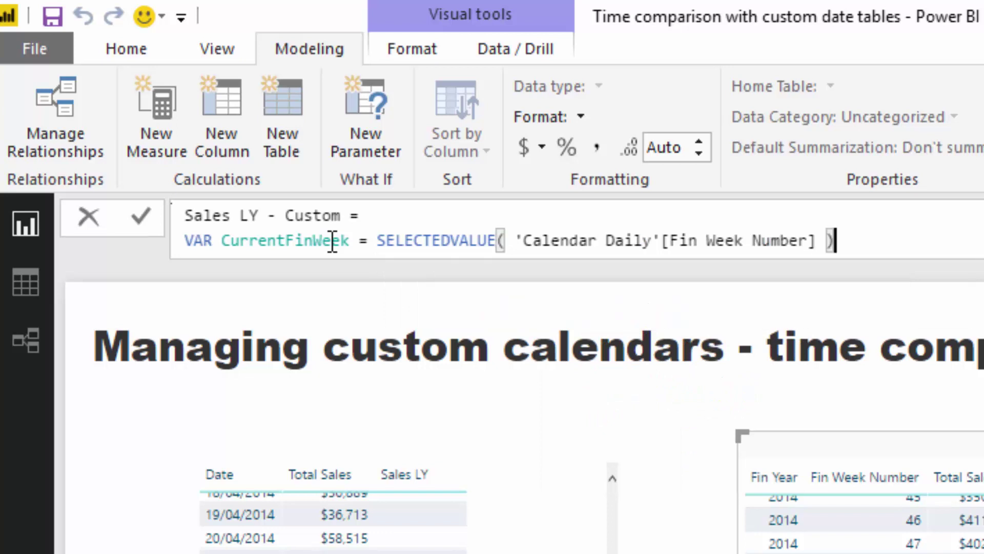
Add VAR CurrentFinYear = SELECTEDVALUE('Calendar Daily'[Fin Year]) on a new line.
{"action": "key", "text": "shift+Return"}
{"action": "type", "text": "VAR "}
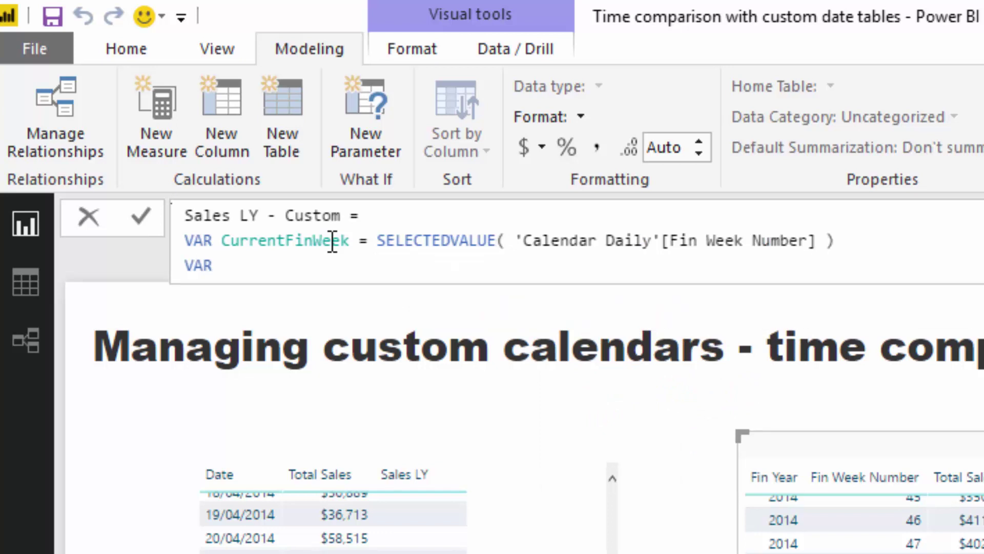
{"action": "type", "text": "CurrentFinYear "}
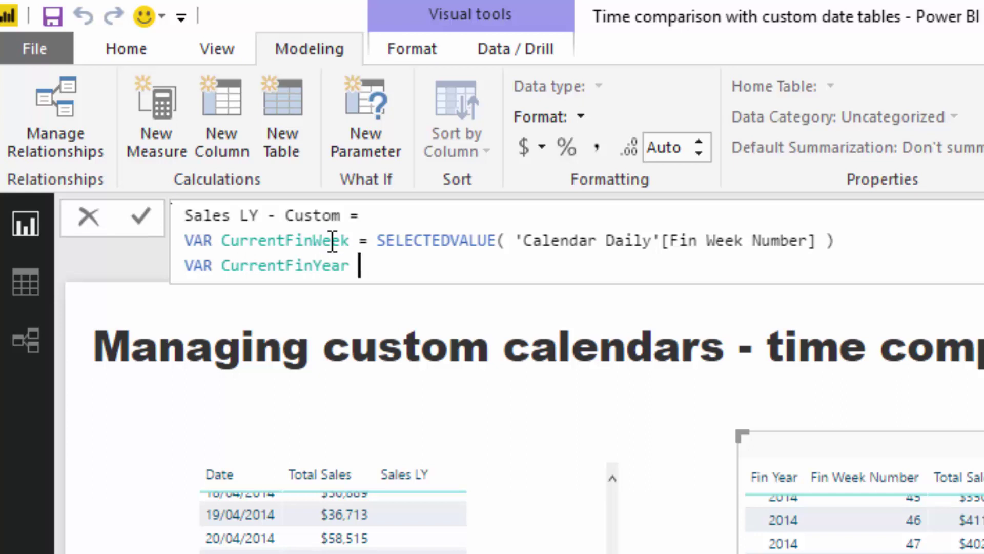
{"action": "type", "text": "= SE"}
{"action": "key", "text": "Down"}
{"action": "key", "text": "Down"}
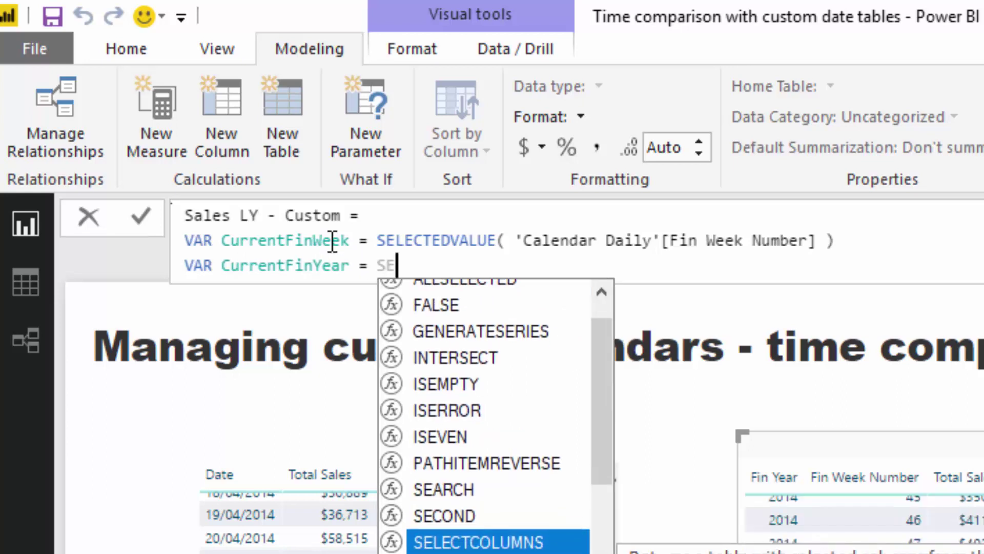
{"action": "key", "text": "Down"}
{"action": "key", "text": "Down"}
{"action": "key", "text": "Down"}
{"action": "key", "text": "Tab"}
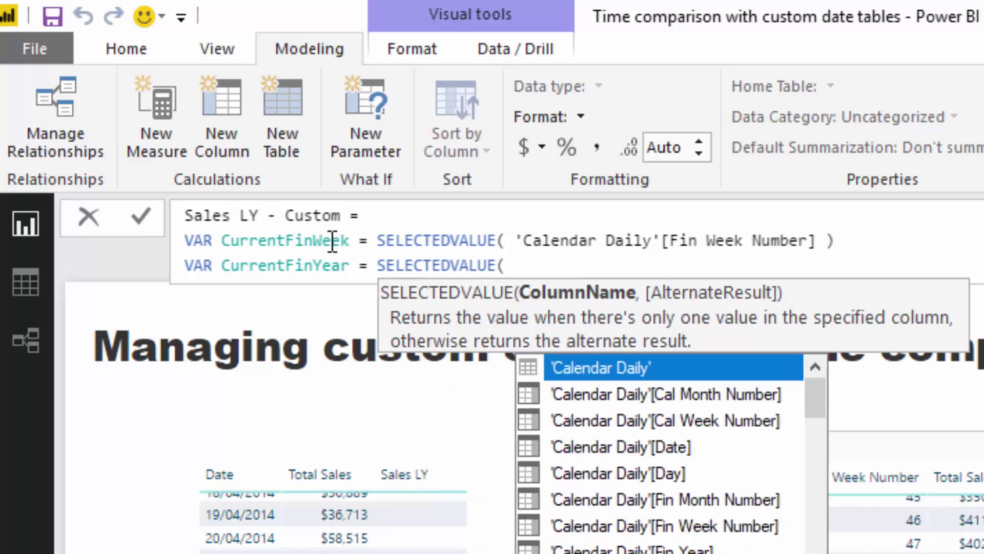
{"action": "type", "text": "Fin"}
{"action": "key", "text": "Down"}
{"action": "key", "text": "Down"}
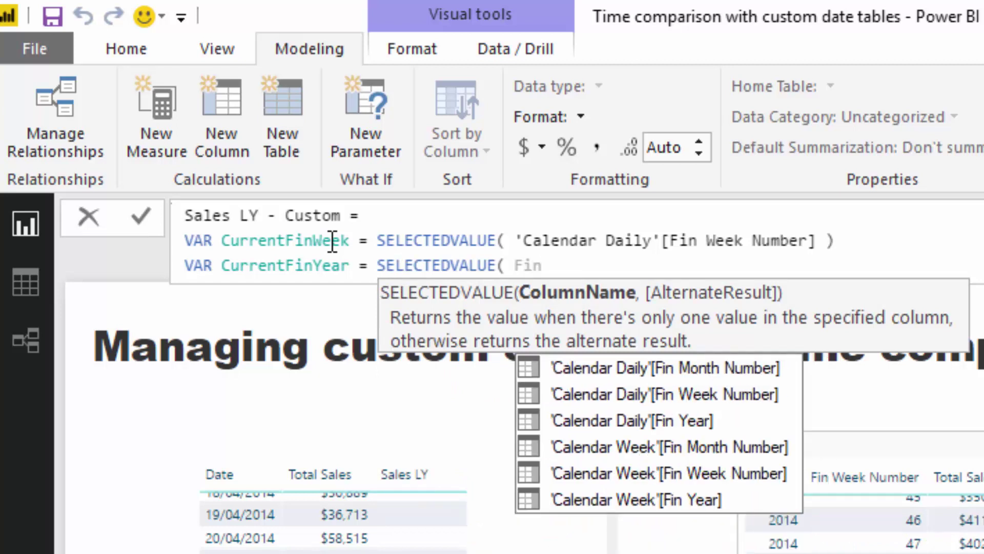
{"action": "key", "text": "Tab"}
Close the year variable and start RETURN CALCULATE([Total Sales], with a filter argument line.
{"action": "type", "text": ")"}
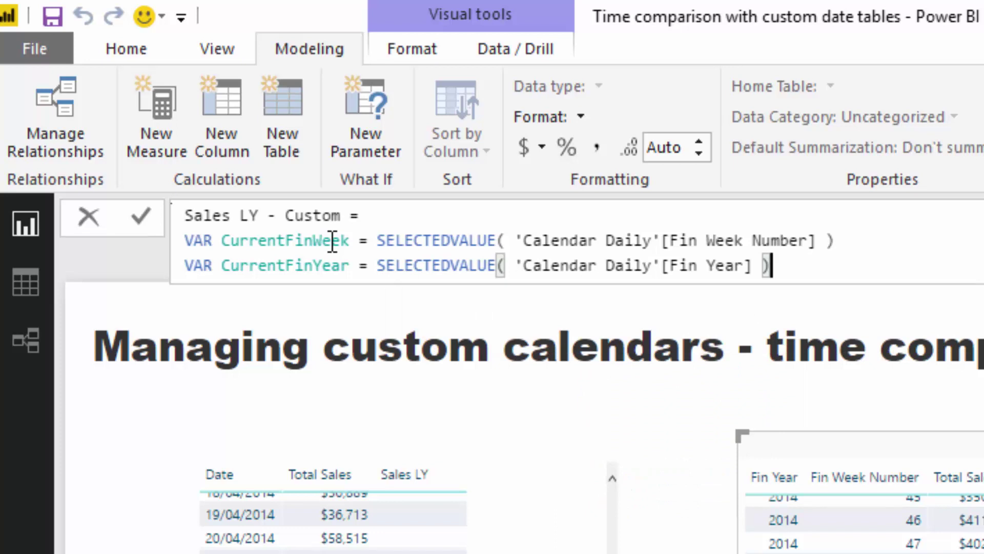
{"action": "key", "text": "shift+Return"}
{"action": "key", "text": "shift+Return"}
{"action": "type", "text": "RETURN"}
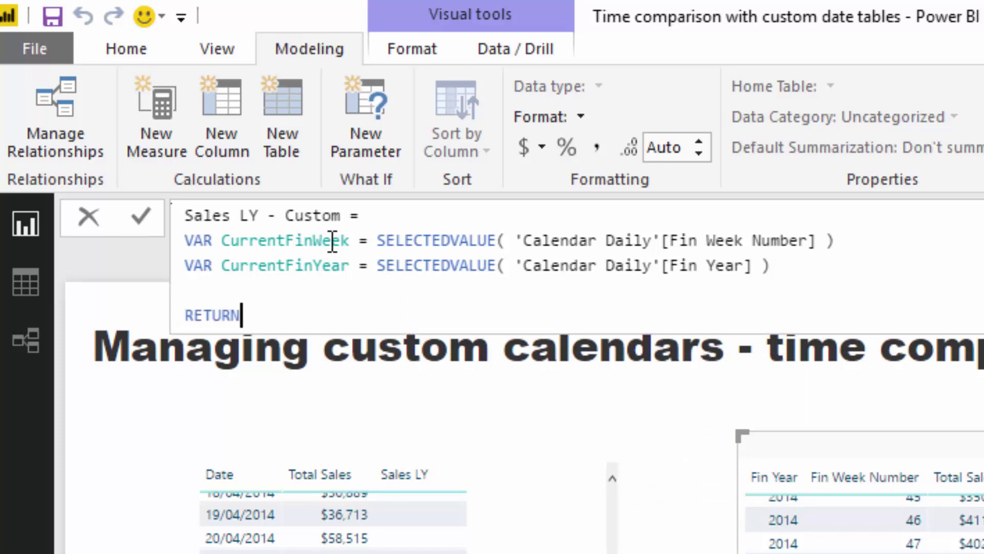
{"action": "key", "text": "shift+Return"}
{"action": "type", "text": "CA"}
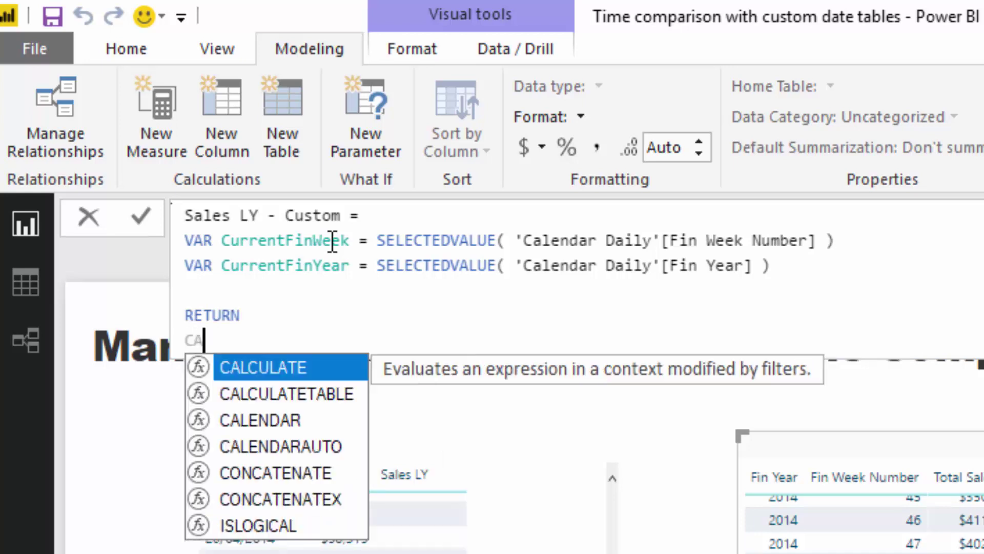
{"action": "type", "text": "L"}
{"action": "key", "text": "Tab"}
{"action": "type", "text": "Total"}
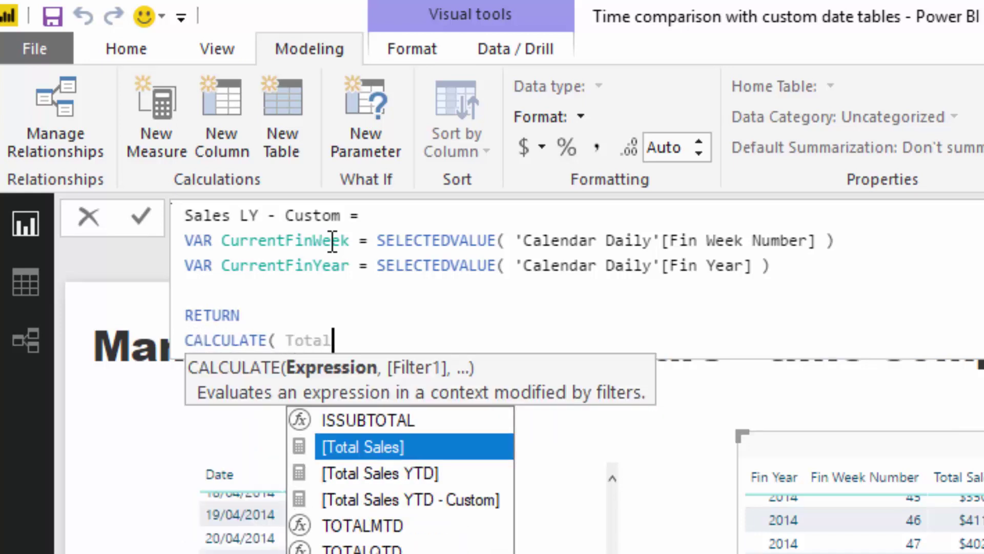
{"action": "key", "text": "Tab"}
{"action": "type", "text": ","}
{"action": "key", "text": "shift+Return"}
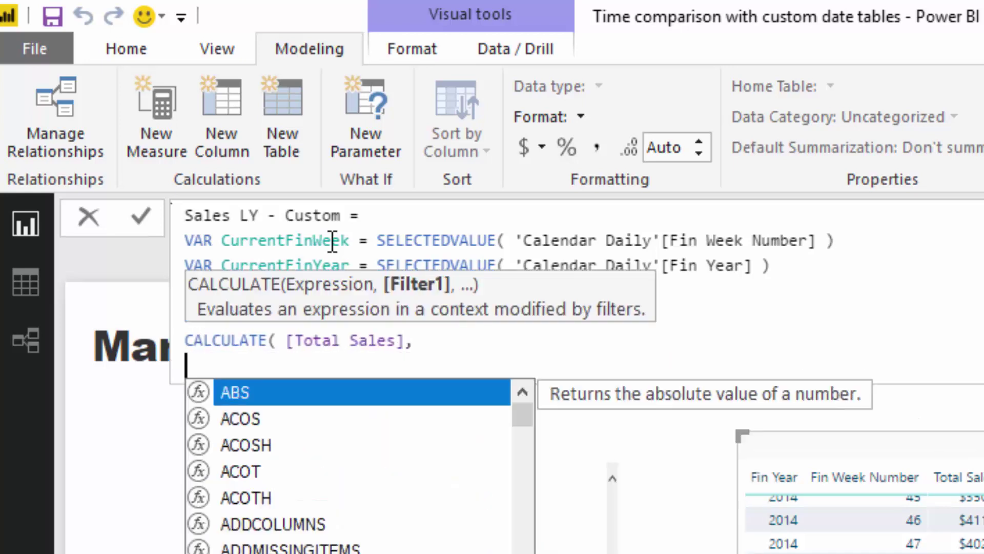
{"action": "key", "text": "Escape"}
Add FILTER( ALL('Calendar Daily'), as the CALCULATE filter.
{"action": "type", "text": "FIL"}
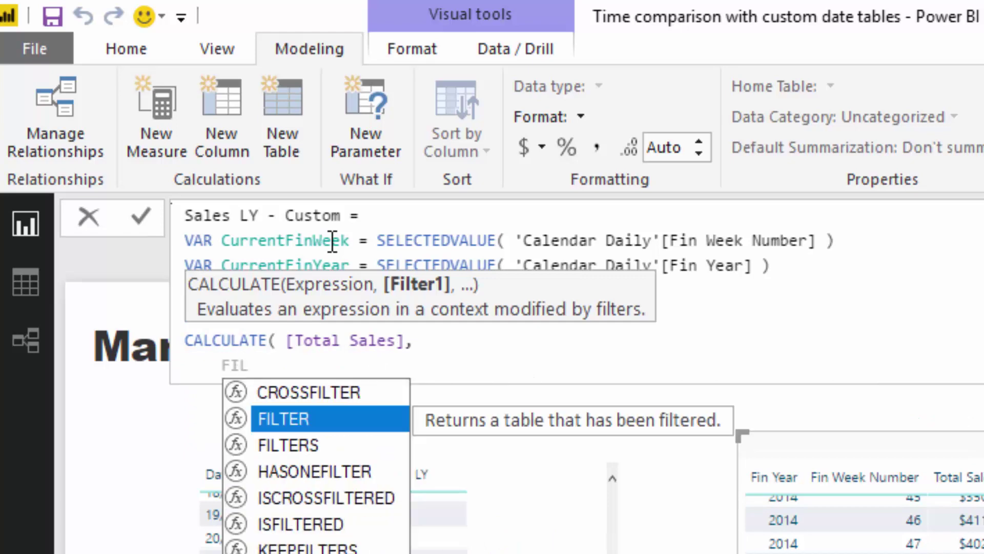
{"action": "key", "text": "Tab"}
{"action": "type", "text": "( ALL(Dat"}
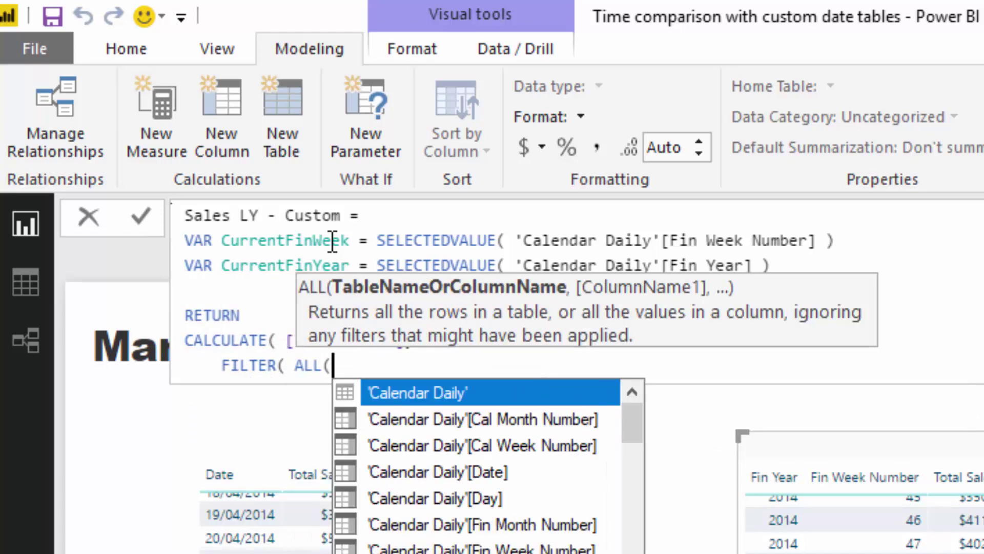
{"action": "key", "text": "BackSpace"}
{"action": "key", "text": "BackSpace"}
{"action": "key", "text": "BackSpace"}
{"action": "type", "text": "Date"}
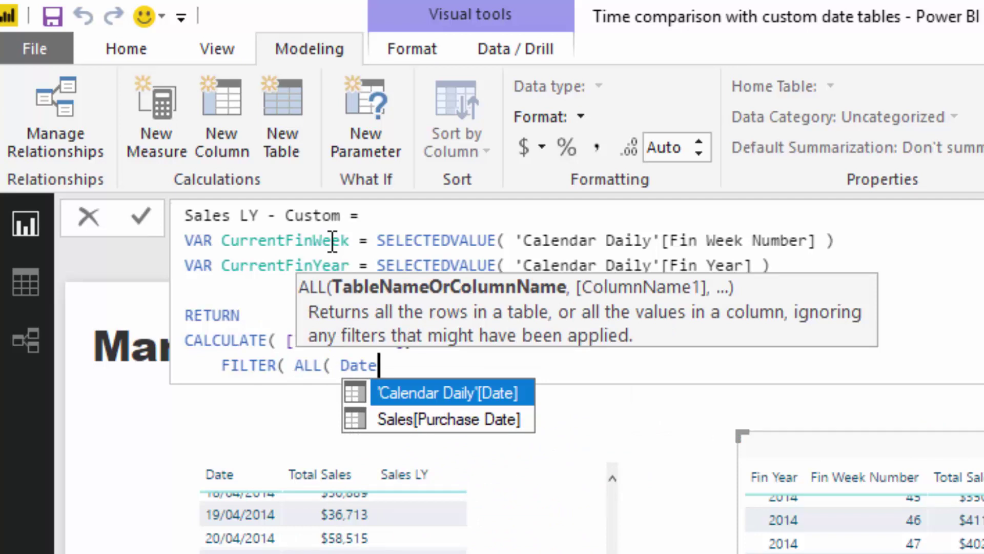
{"action": "key", "text": "Tab"}
{"action": "key", "text": "BackSpace"}
{"action": "key", "text": "BackSpace"}
{"action": "key", "text": "BackSpace"}
{"action": "key", "text": "BackSpace"}
{"action": "key", "text": "BackSpace"}
{"action": "key", "text": "BackSpace"}
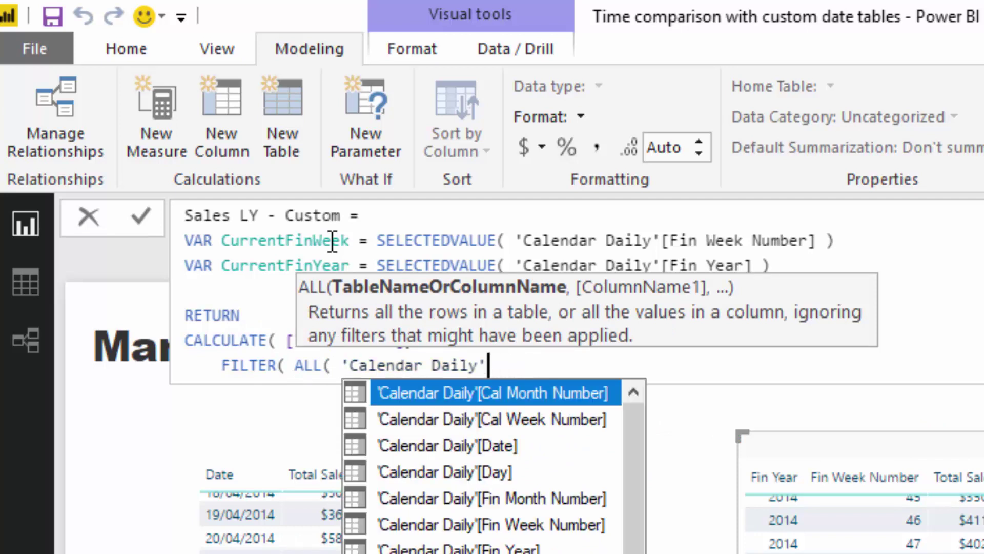
{"action": "type", "text": ")"}
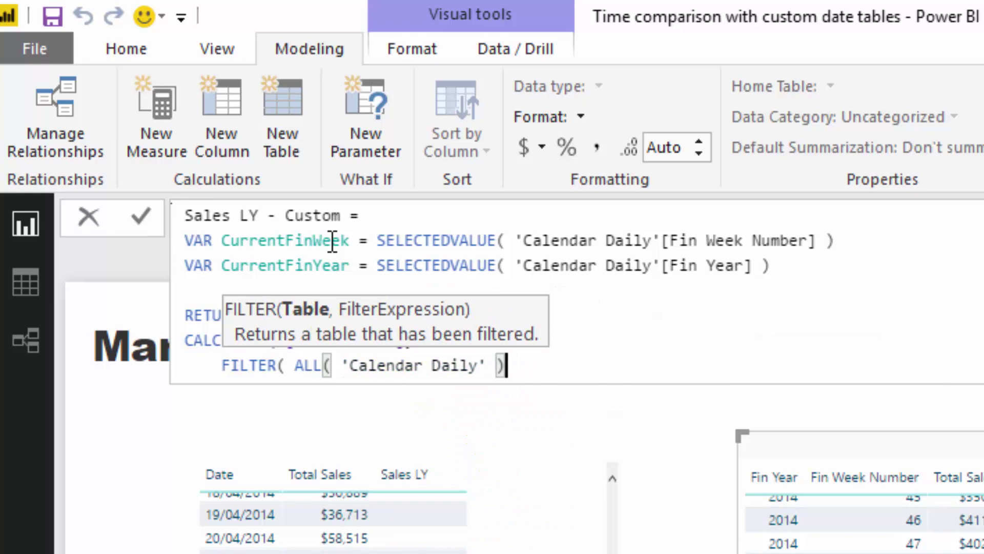
{"action": "type", "text": ","}
Add the condition 'Calendar Daily'[Fin Week Number] = CurrentFinWeek to the filter.
{"action": "key", "text": "shift+Return"}
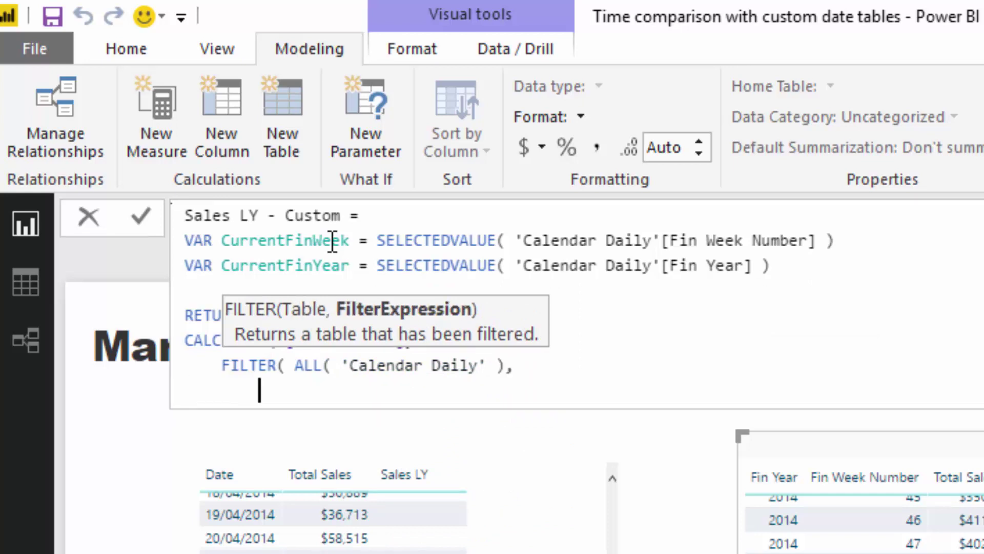
{"action": "type", "text": "Fin"}
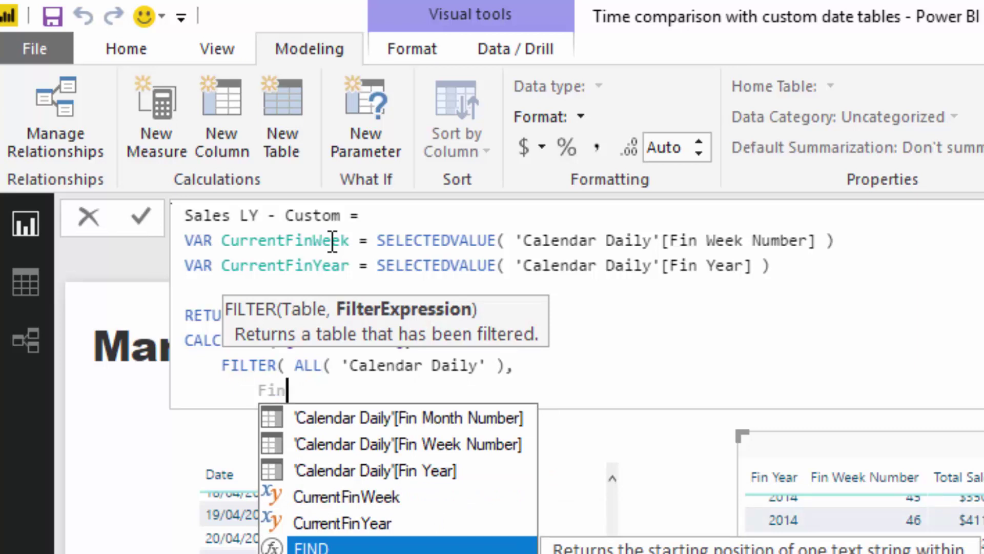
{"action": "key", "text": "Up"}
{"action": "key", "text": "Up"}
{"action": "key", "text": "Up"}
{"action": "key", "text": "Up"}
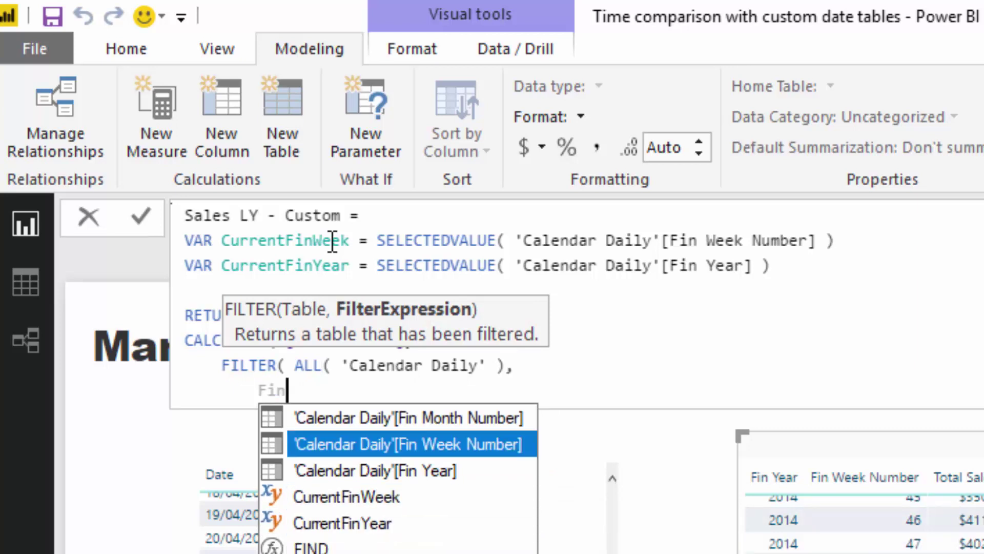
{"action": "key", "text": "Tab"}
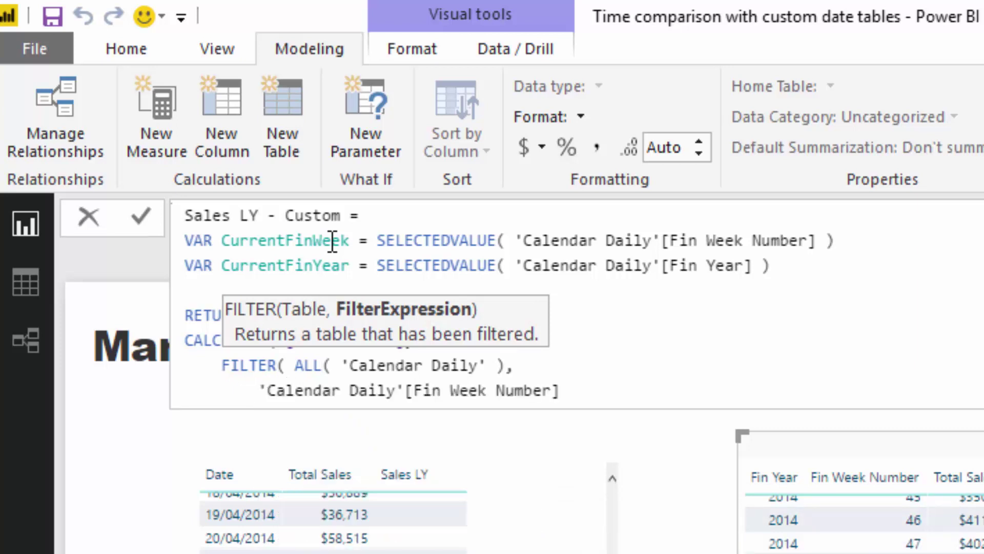
{"action": "type", "text": "= C"}
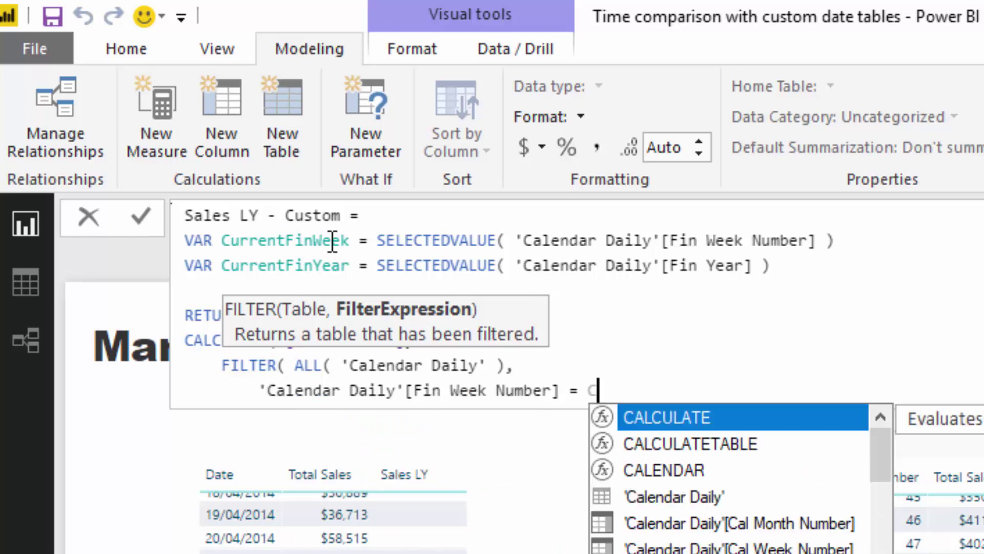
{"action": "type", "text": "urrentFinWeek"}
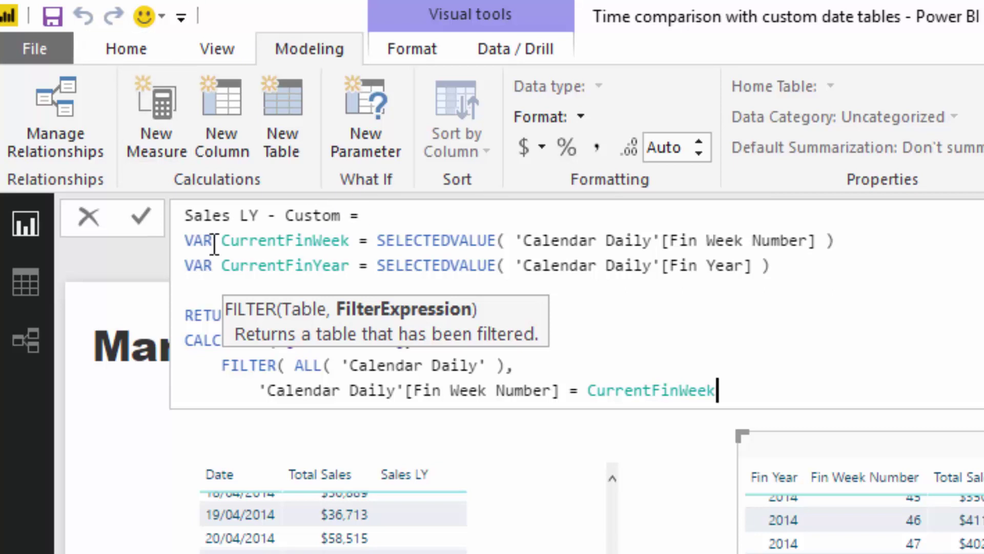
{"action": "left_click_drag", "start_coordinate": [220, 241], "coordinate": [359, 241]}
{"action": "left_click_drag", "start_coordinate": [581, 268], "coordinate": [869, 233]}
{"action": "left_click", "coordinate": [713, 390]}
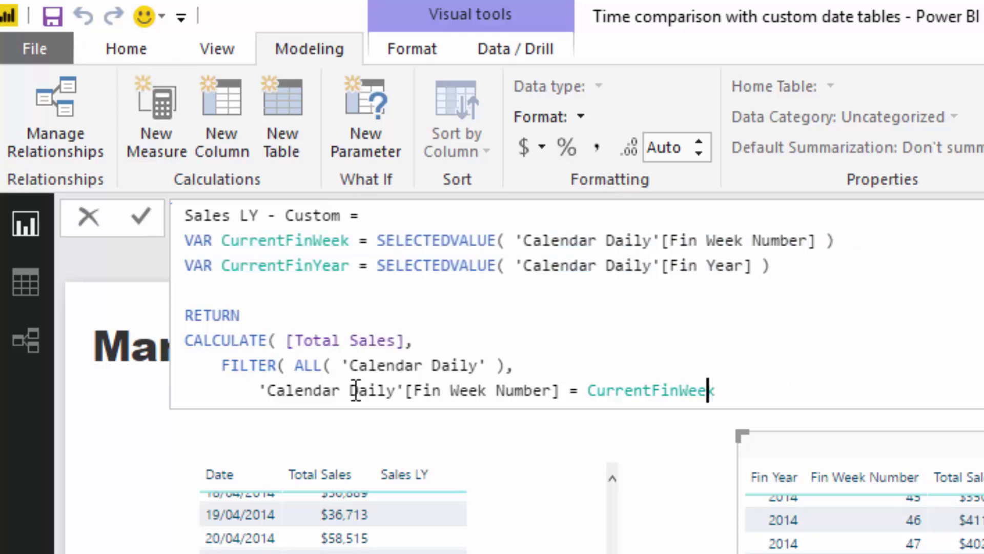
{"action": "left_click_drag", "start_coordinate": [260, 390], "coordinate": [563, 391]}
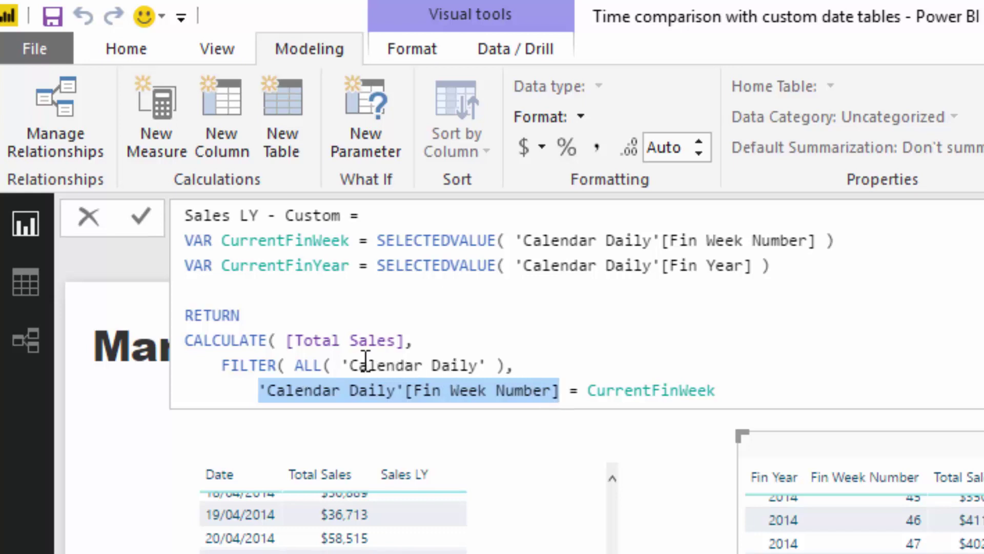
{"action": "left_click", "coordinate": [737, 385]}
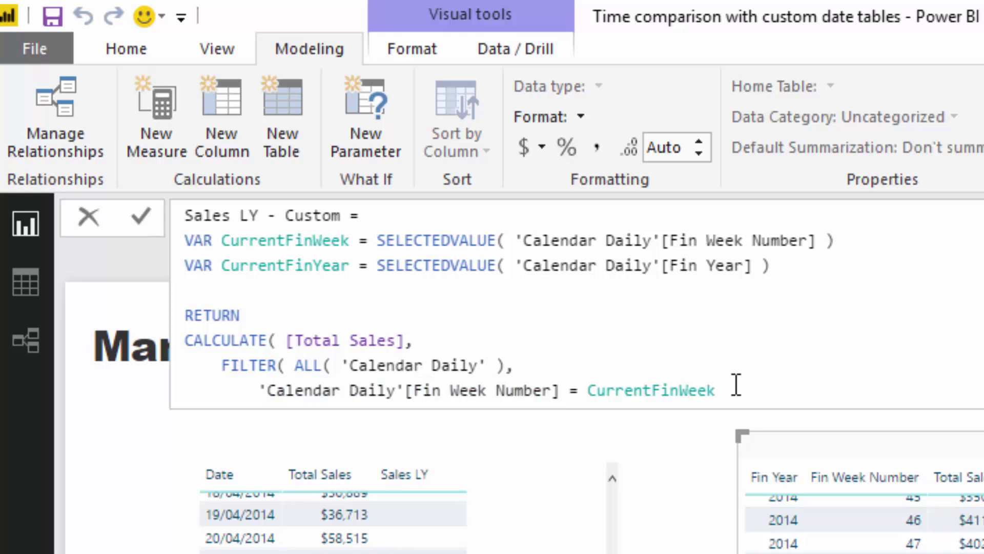
Append && 'Calendar Daily'[Fin Year] = CurrentFinYear - 1, close both brackets and commit.
{"action": "type", "text": "&&"}
{"action": "key", "text": "shift+Return"}
{"action": "key", "text": "Tab"}
{"action": "key", "text": "Tab"}
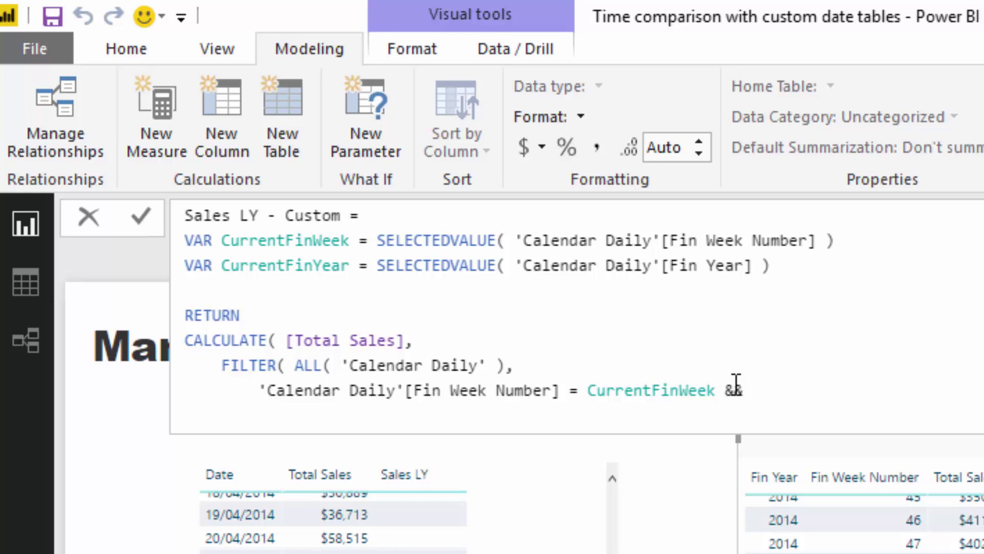
{"action": "type", "text": "Fin"}
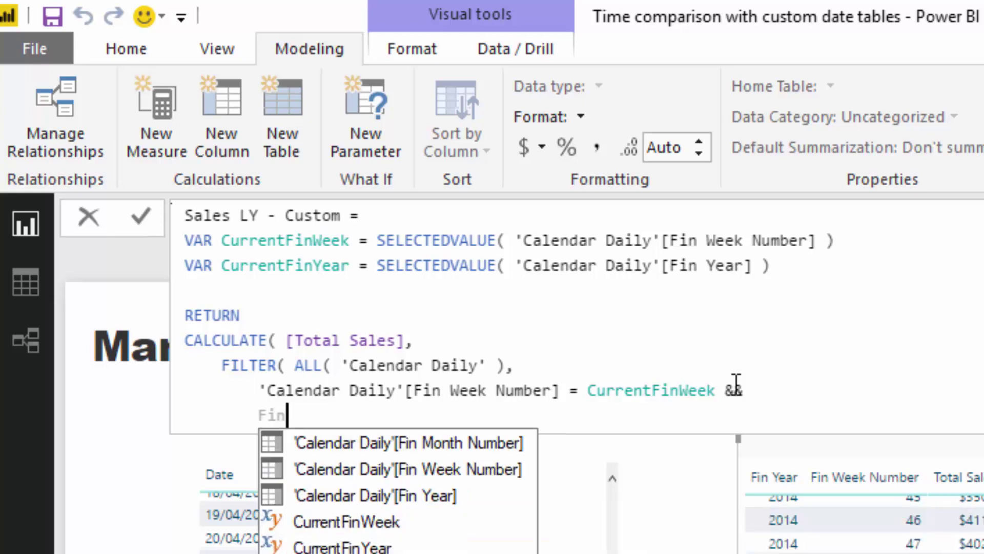
{"action": "key", "text": "Down"}
{"action": "key", "text": "Down"}
{"action": "key", "text": "Down"}
{"action": "key", "text": "Tab"}
{"action": "type", "text": "="}
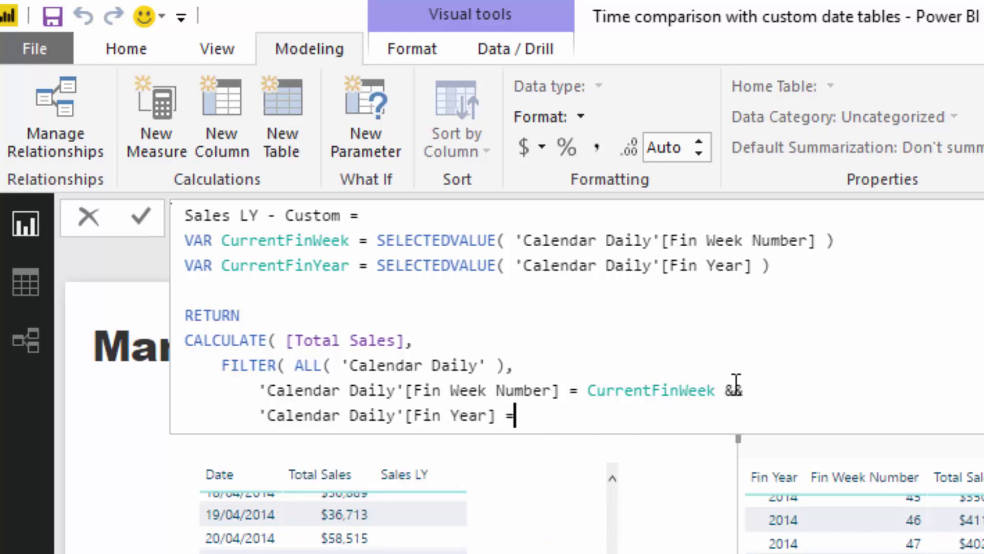
{"action": "type", "text": " Cur"}
{"action": "key", "text": "Down"}
{"action": "key", "text": "Down"}
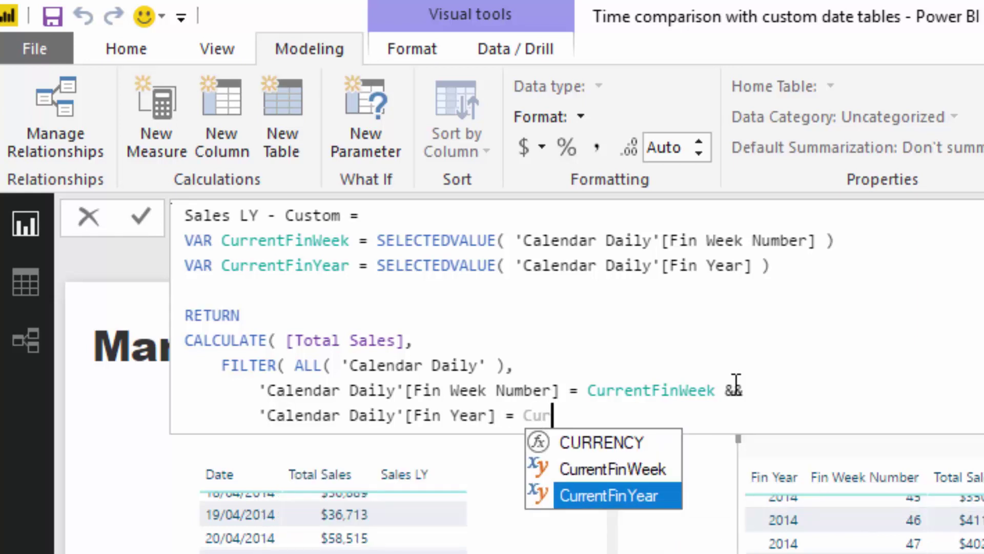
{"action": "key", "text": "Tab"}
{"action": "type", "text": "- 1"}
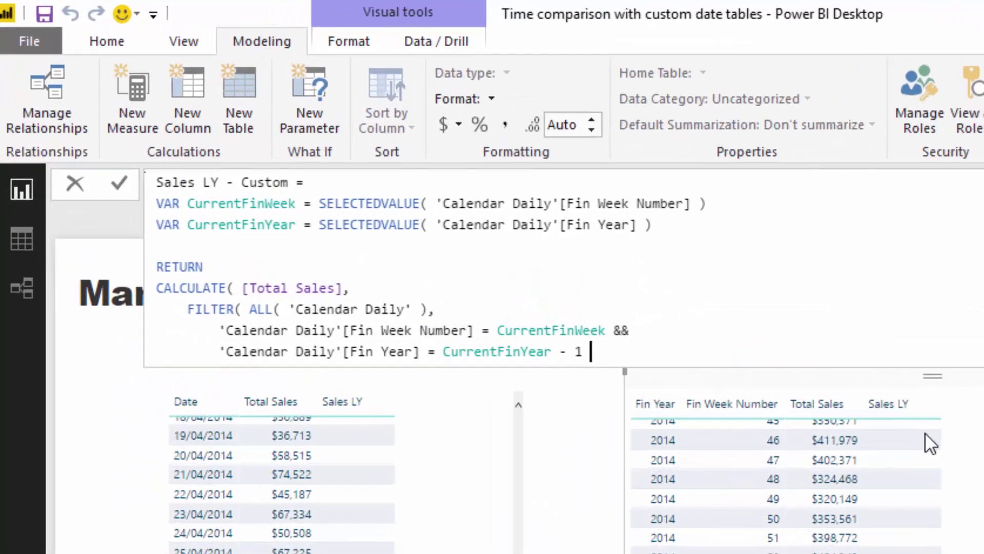
{"action": "type", "text": ")"}
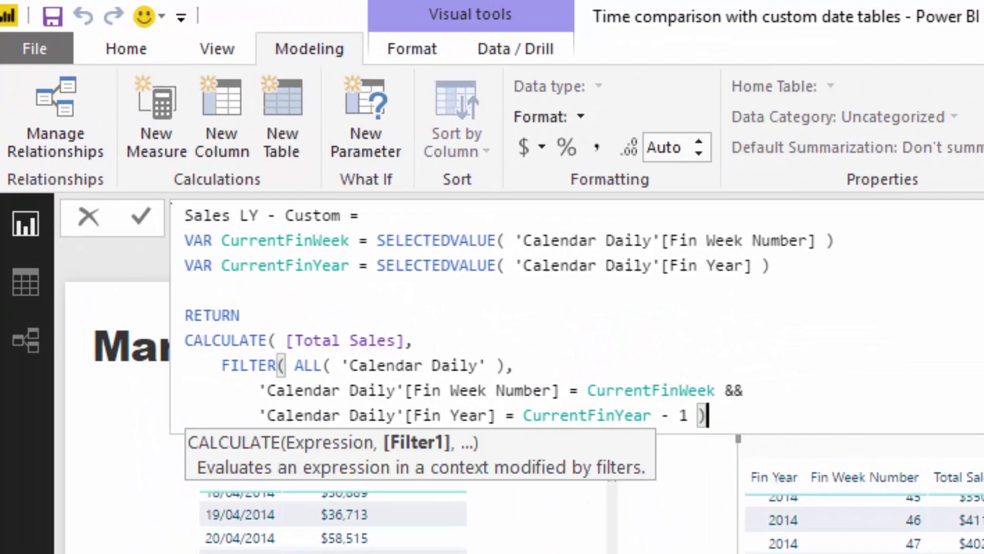
{"action": "type", "text": " )"}
{"action": "key", "text": "Return"}
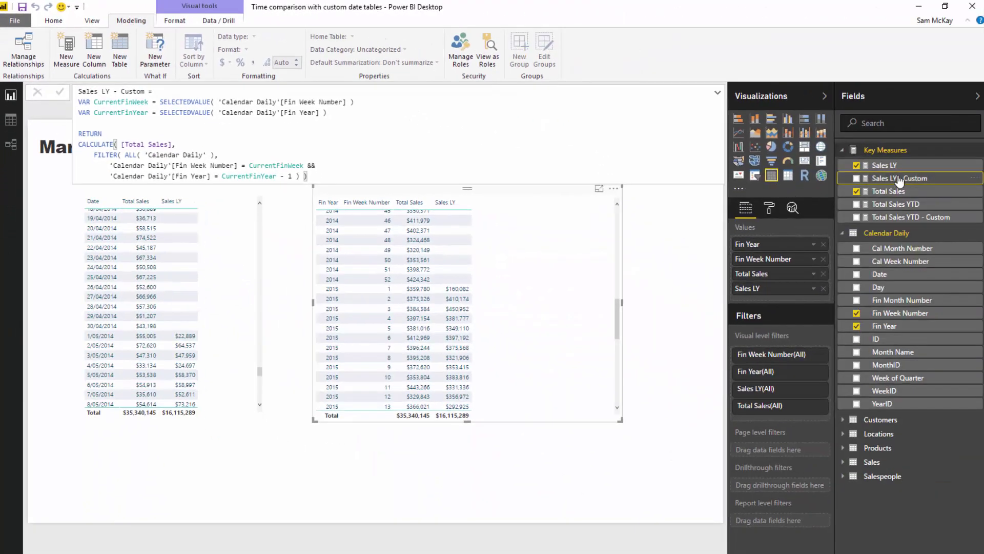
Add Sales LY - Custom to the fin-week table in $ English (United States) format and check its weekly values.
{"action": "left_click_drag", "start_coordinate": [899, 178], "coordinate": [537, 348]}
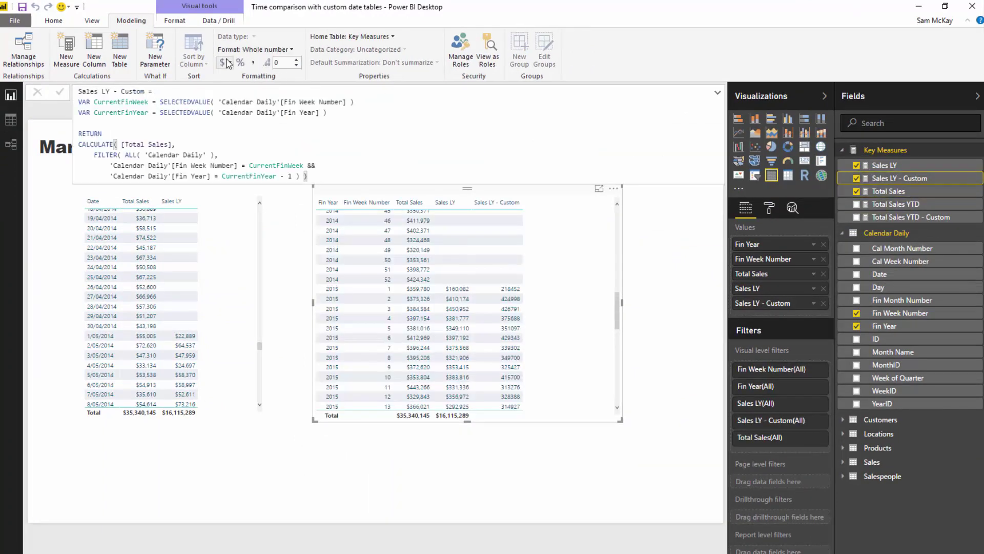
{"action": "left_click", "coordinate": [230, 62]}
{"action": "left_click", "coordinate": [269, 160]}
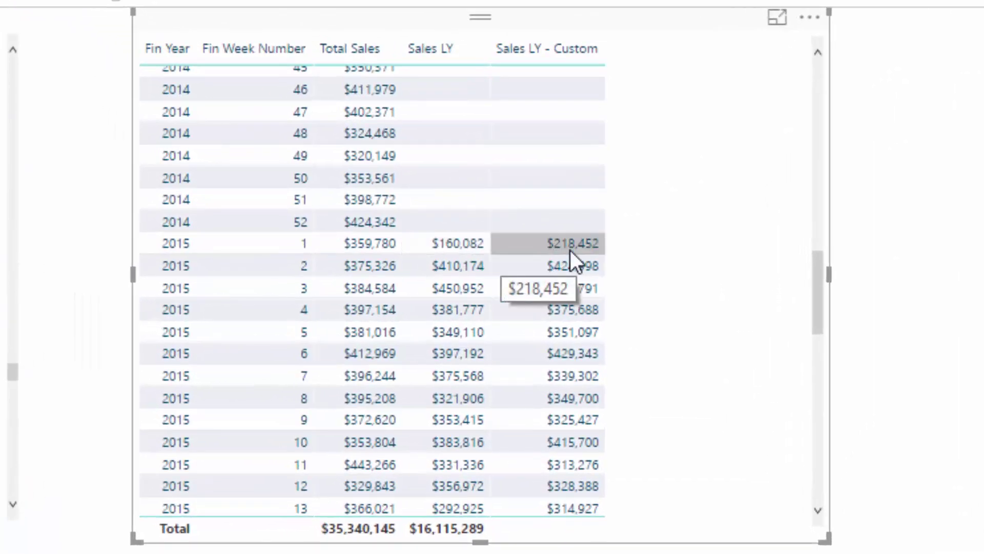
{"action": "scroll", "coordinate": [570, 250], "scroll_direction": "up", "scroll_amount": 15}
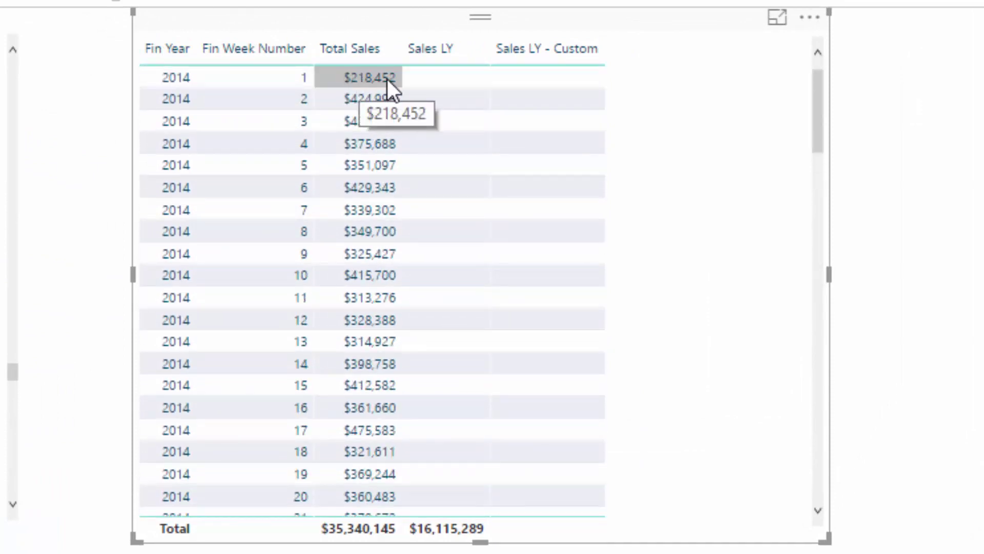
{"action": "scroll", "coordinate": [569, 291], "scroll_direction": "down", "scroll_amount": 13}
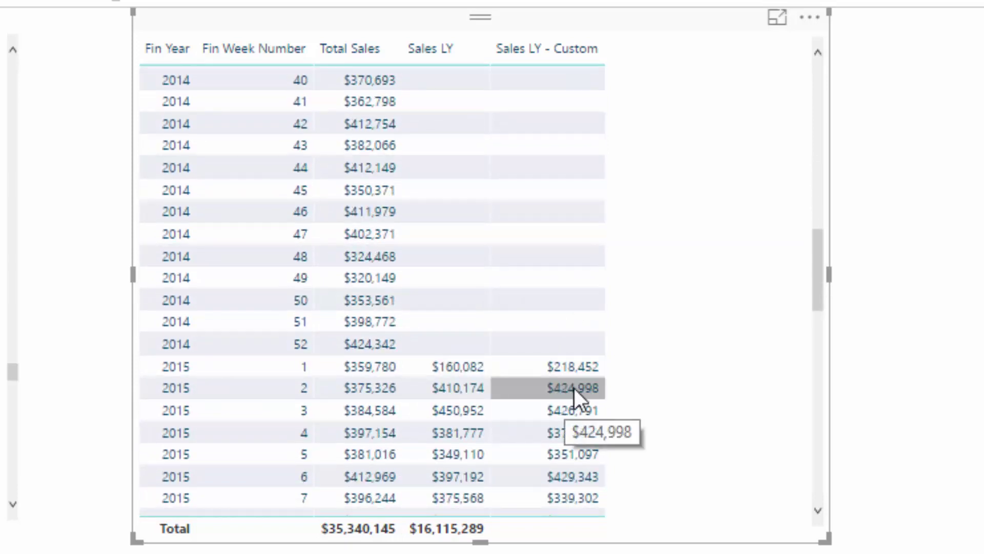
{"action": "scroll", "coordinate": [531, 335], "scroll_direction": "up", "scroll_amount": 13}
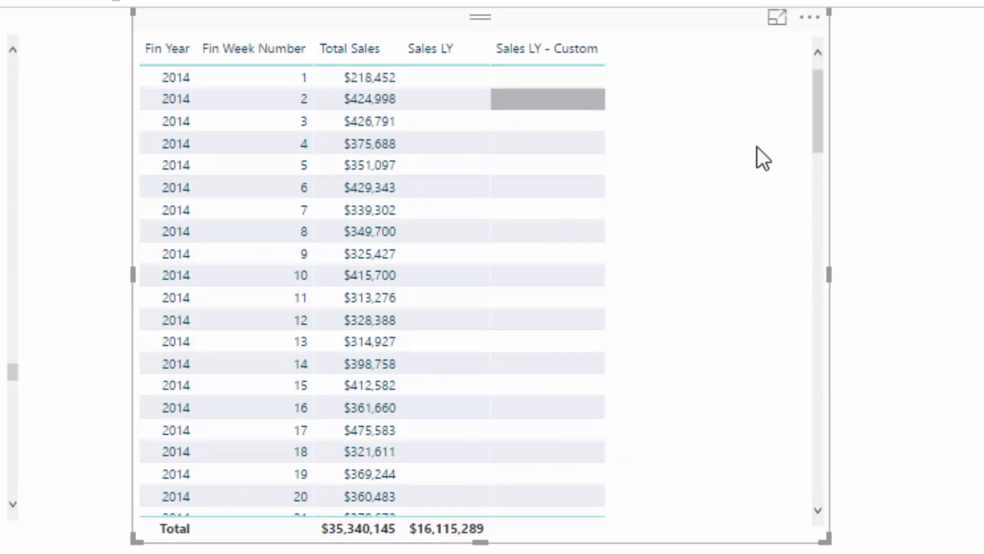
{"action": "scroll", "coordinate": [740, 158], "scroll_direction": "down", "scroll_amount": 11}
{"action": "scroll", "coordinate": [739, 159], "scroll_direction": "down", "scroll_amount": 9}
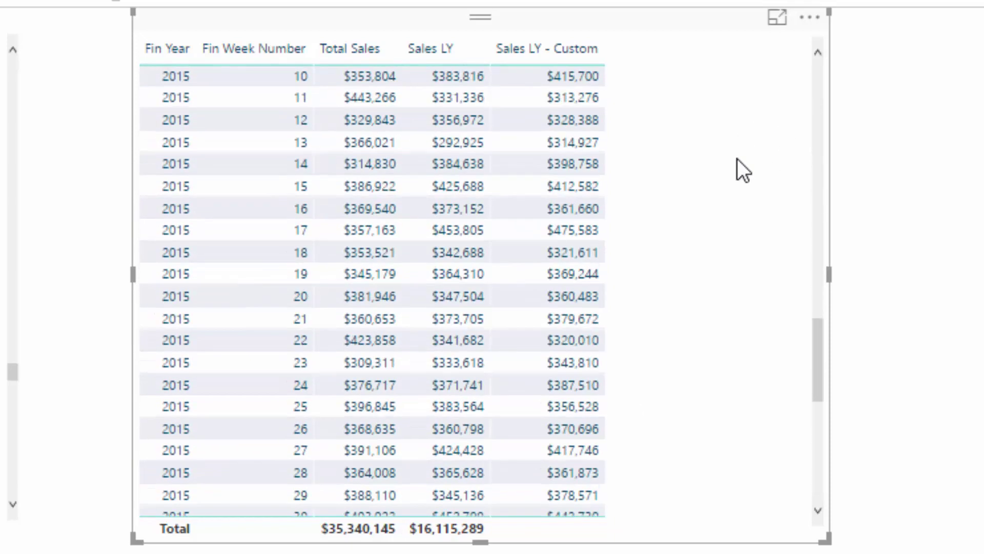
{"action": "scroll", "coordinate": [737, 158], "scroll_direction": "up", "scroll_amount": 7}
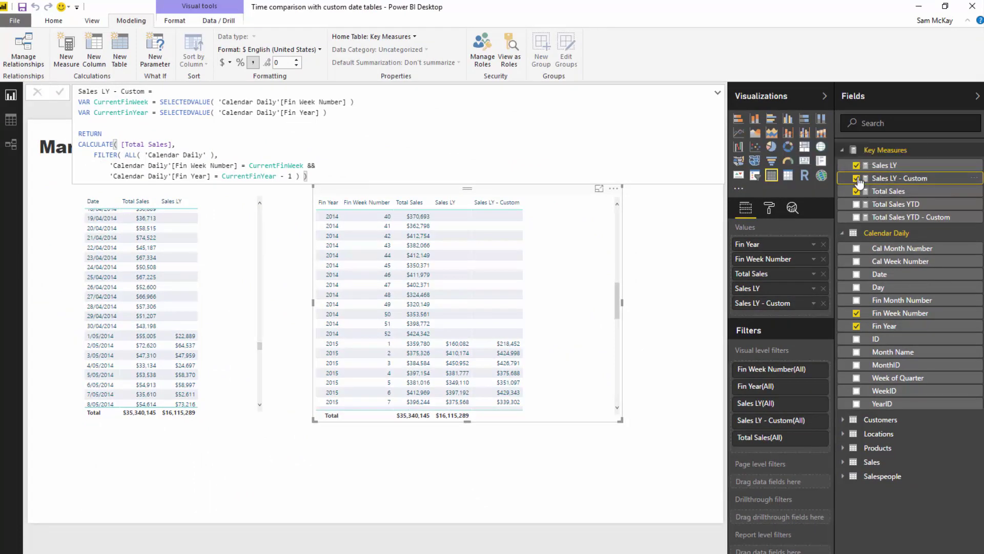
{"action": "left_click", "coordinate": [857, 191]}
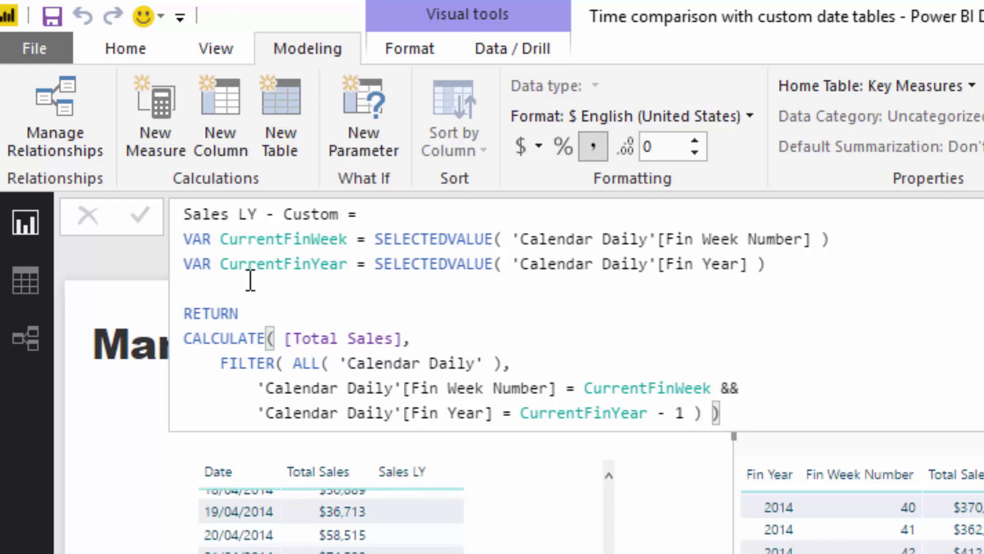
{"action": "left_click_drag", "start_coordinate": [221, 239], "coordinate": [312, 267]}
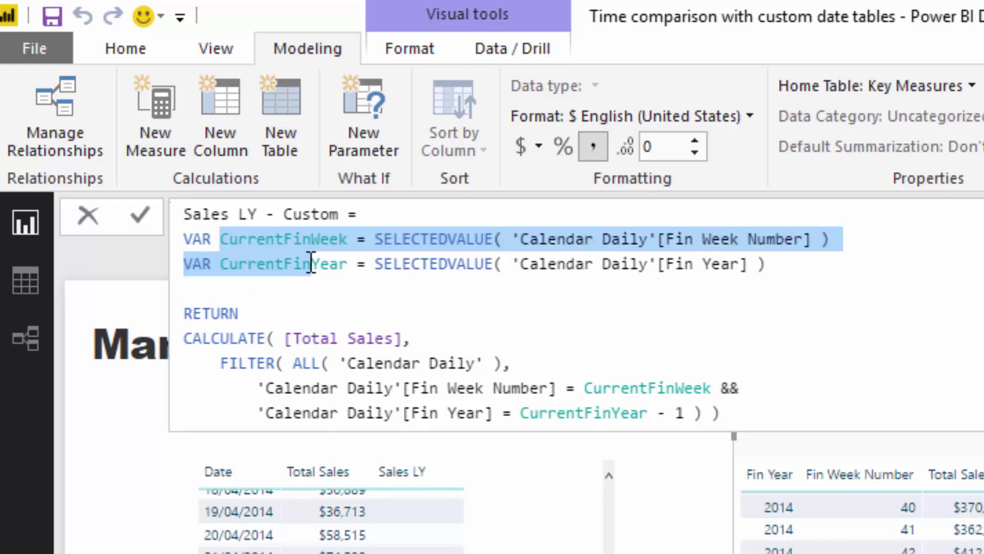